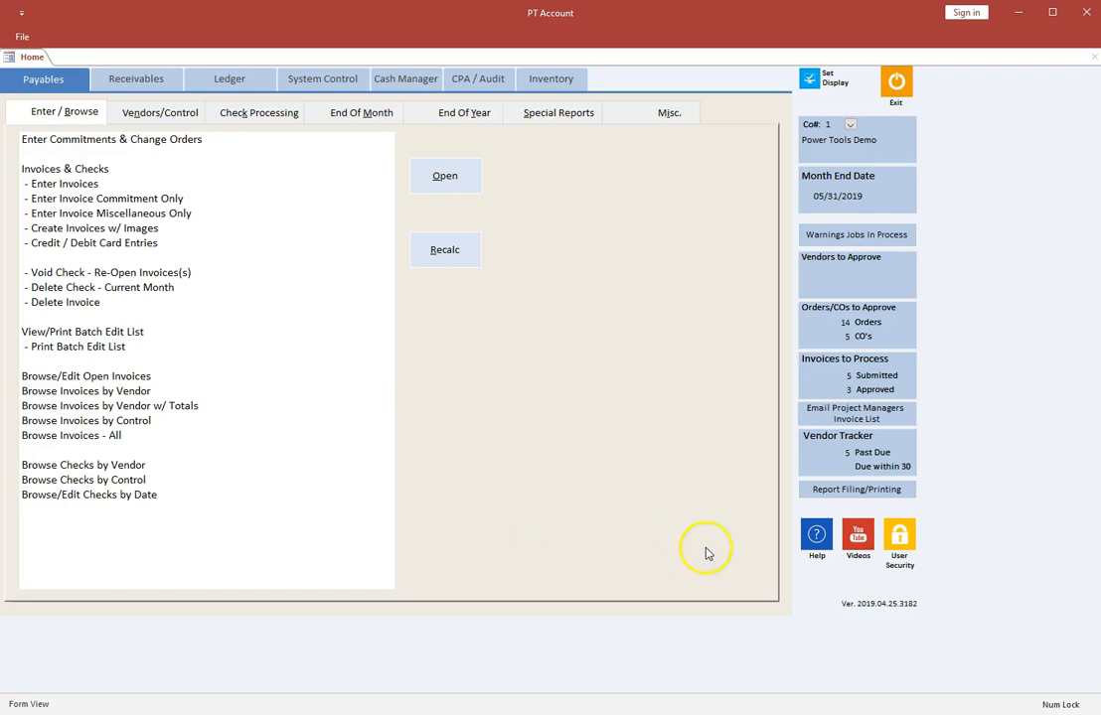
# Review the user's electronic payment (ACH) permissions in user security and the Chase General bank account's ACH and direct deposit settings.
pyautogui.click(900, 538)
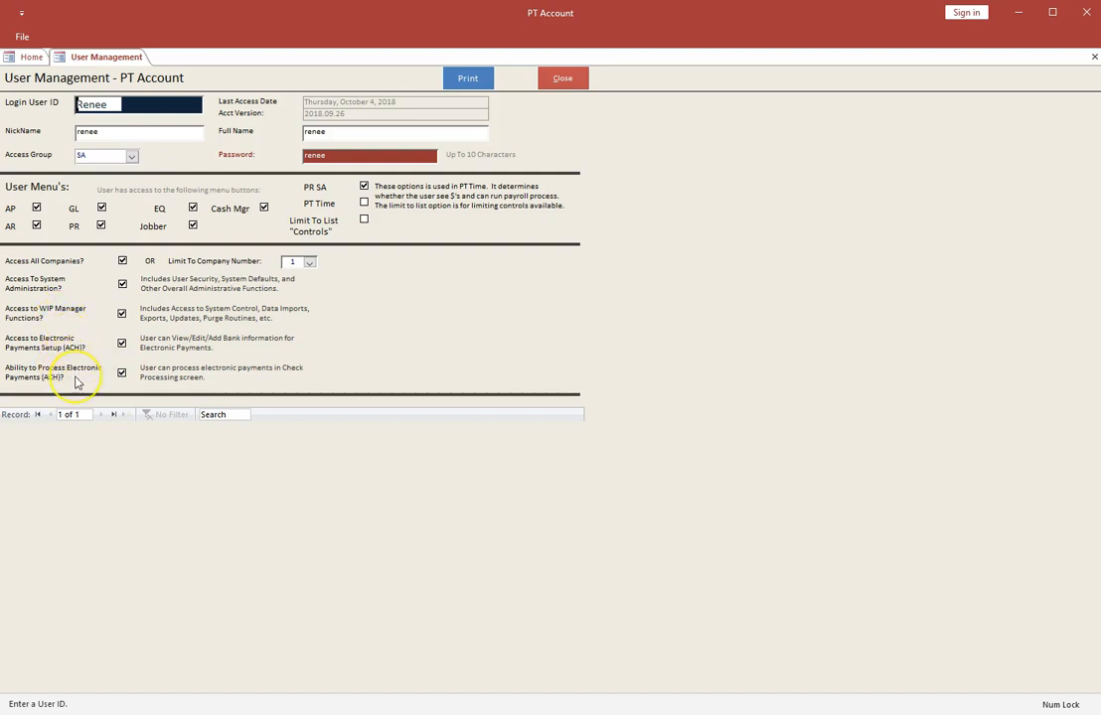
pyautogui.click(558, 82)
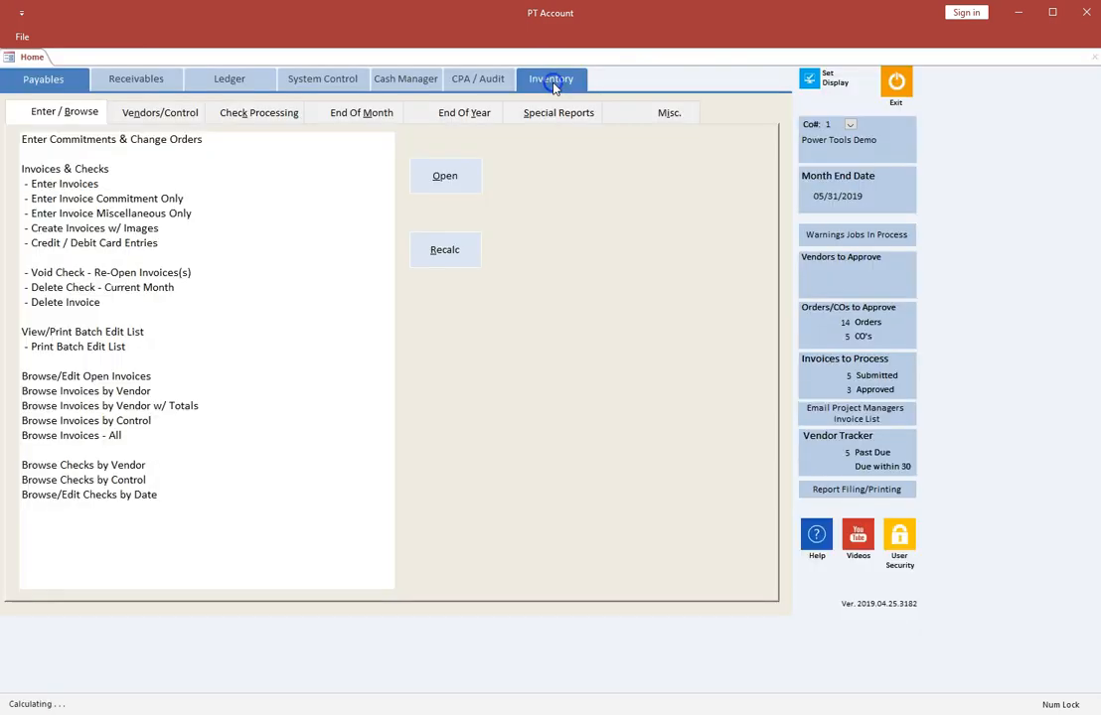
pyautogui.click(323, 79)
pyautogui.doubleClick(74, 167)
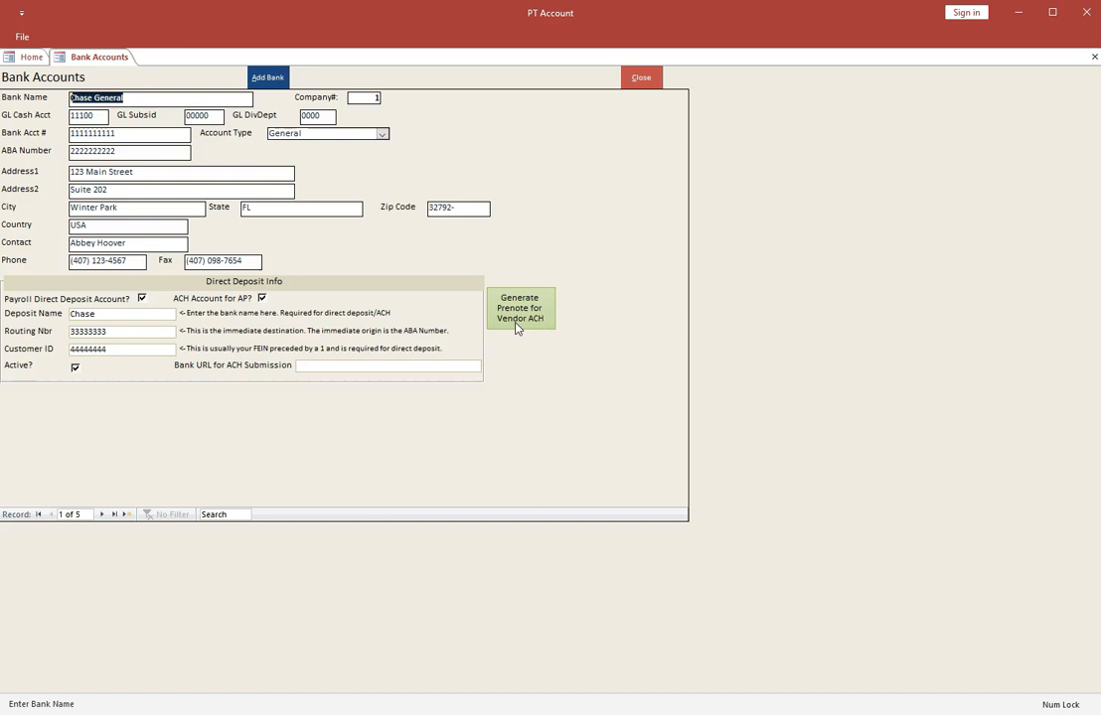
pyautogui.click(637, 80)
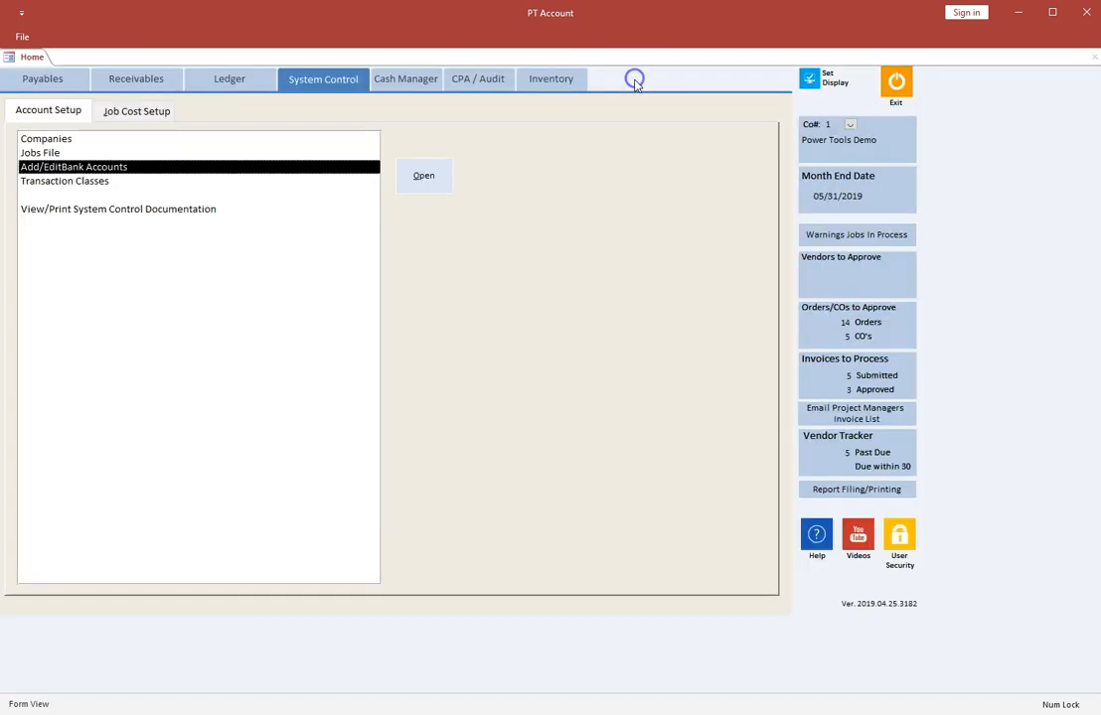
pyautogui.click(43, 82)
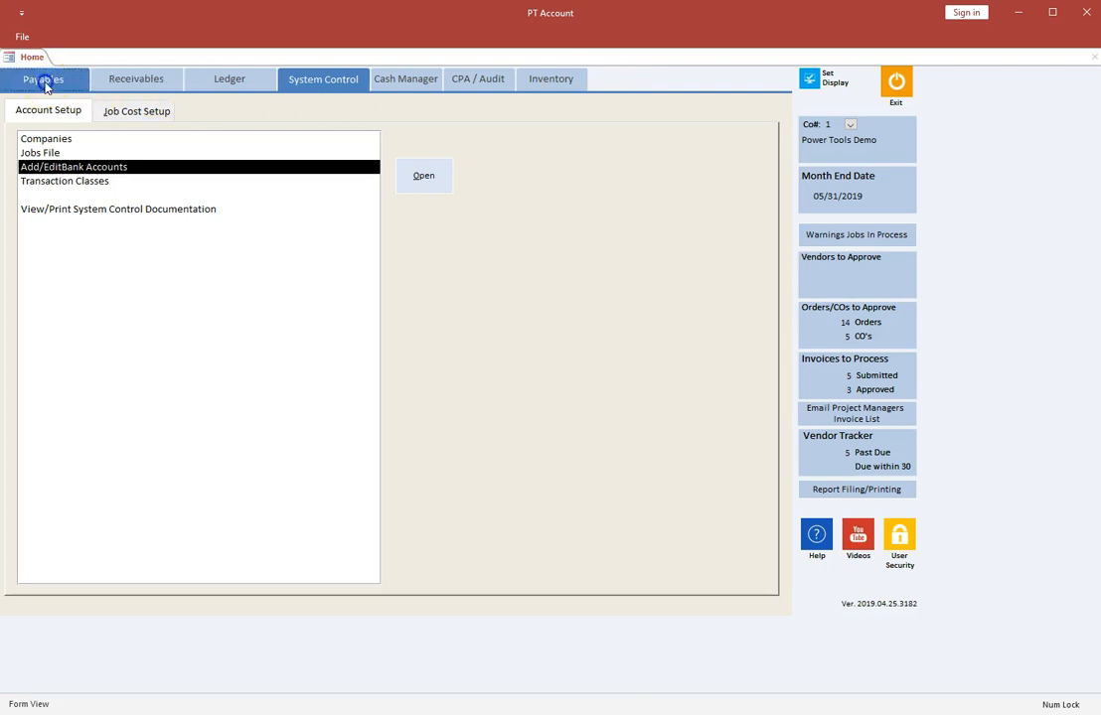
pyautogui.click(147, 115)
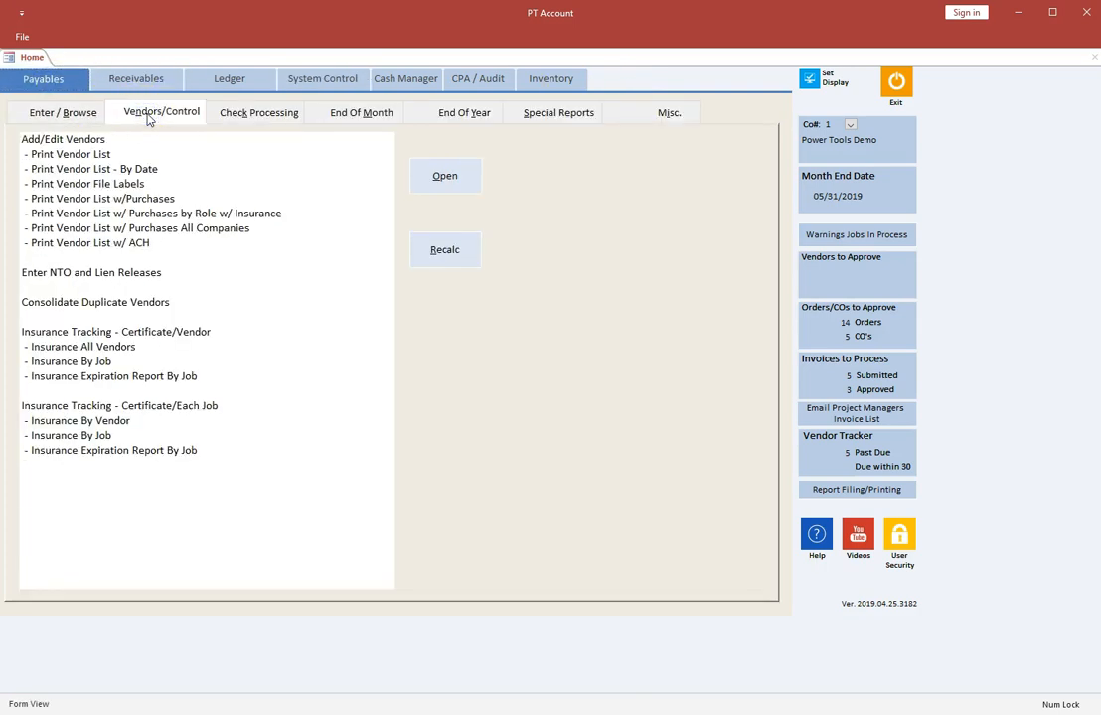
pyautogui.click(45, 139)
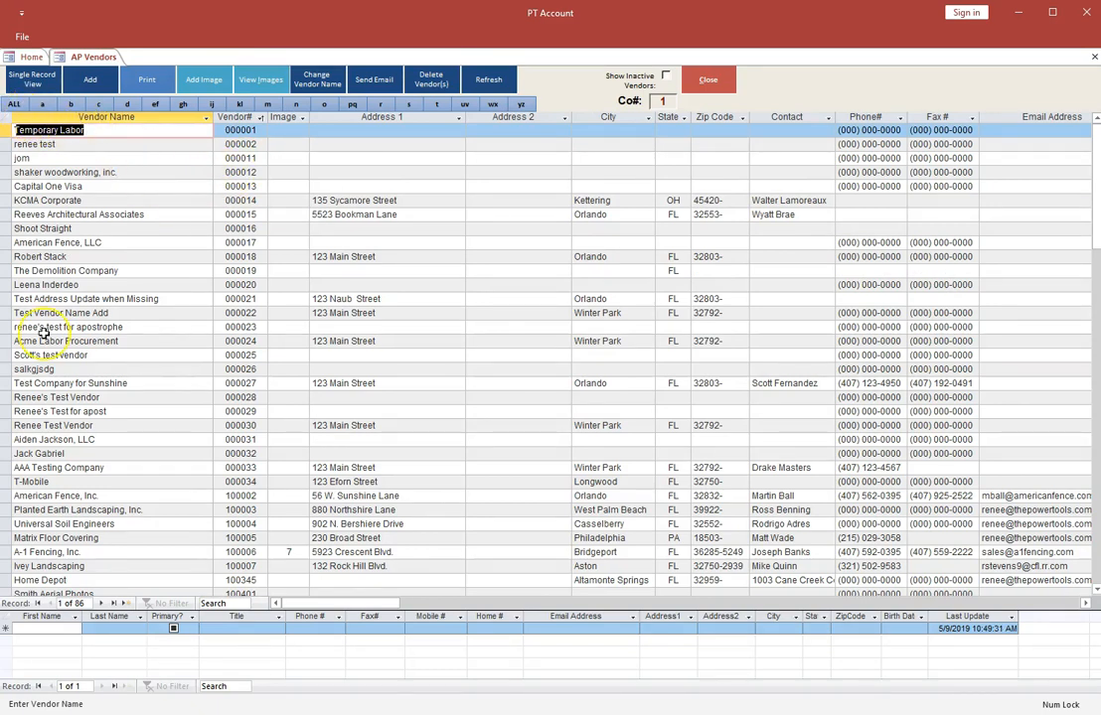
pyautogui.click(13, 105)
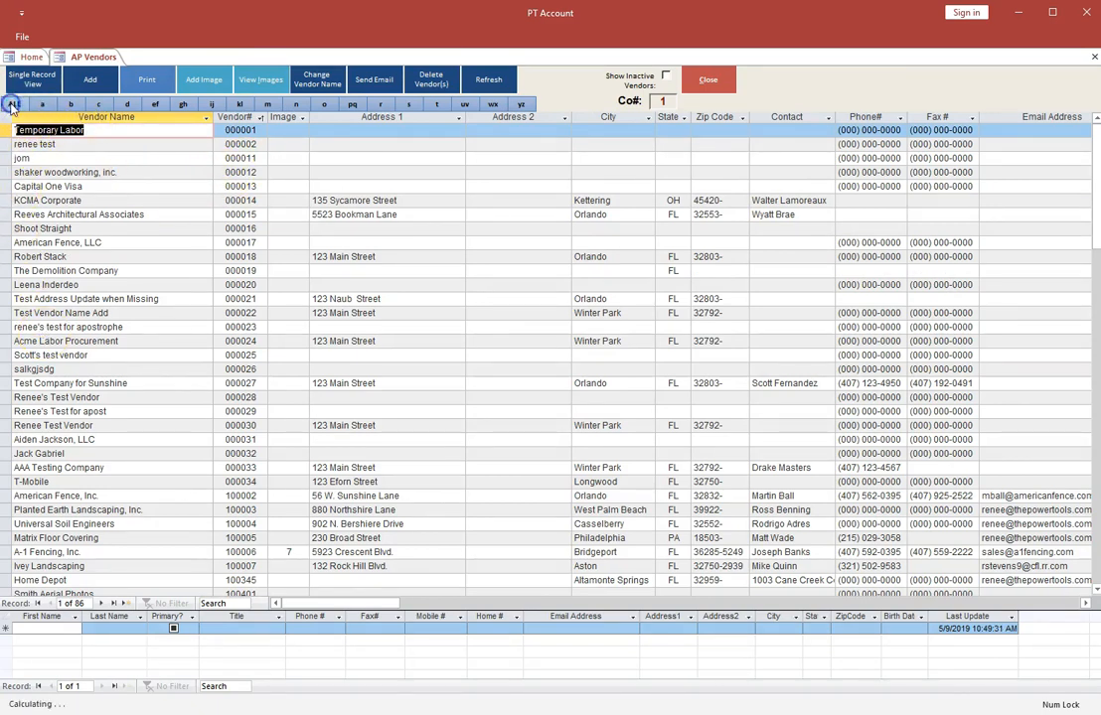
pyautogui.click(60, 439)
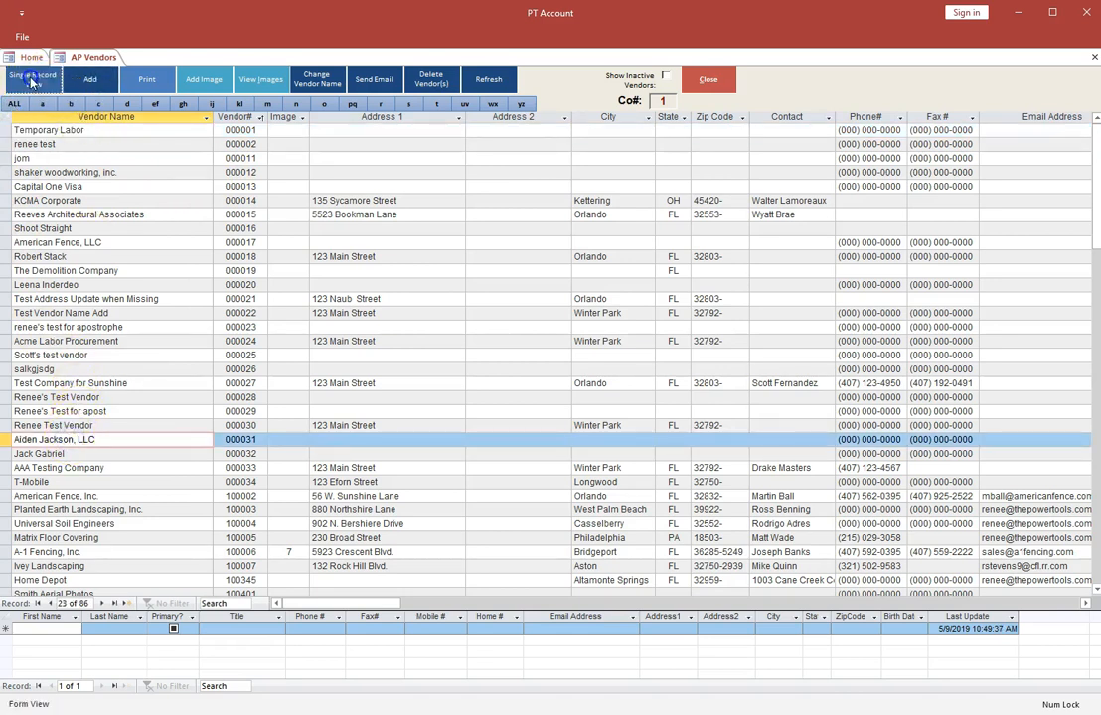
pyautogui.click(30, 80)
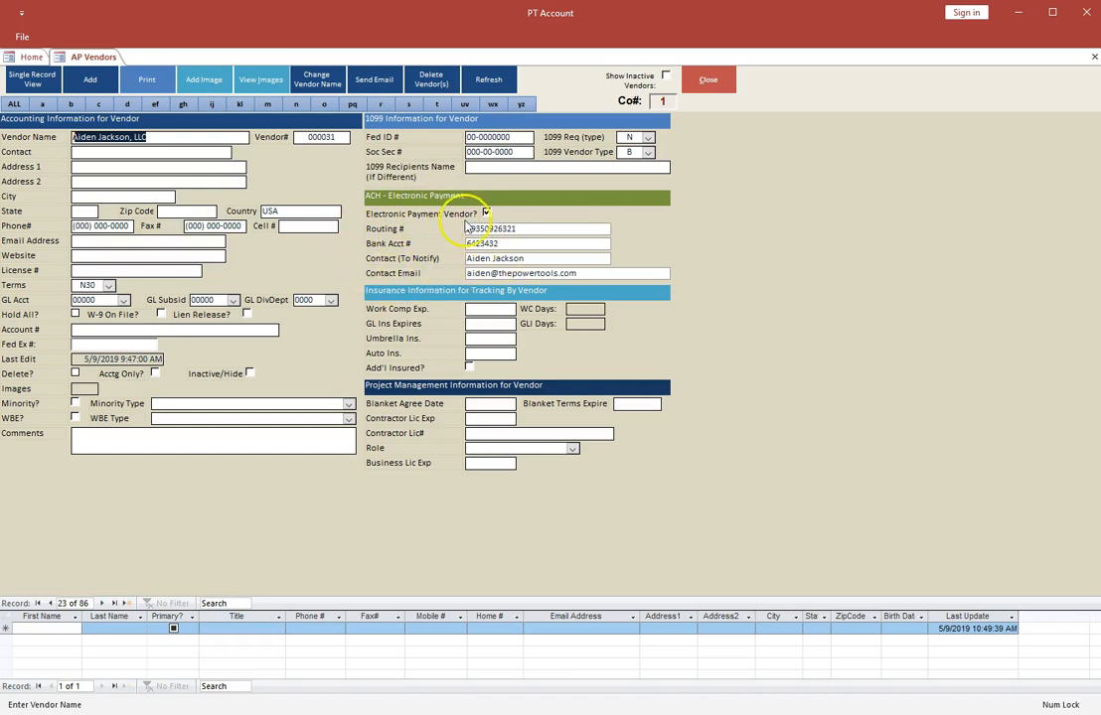
pyautogui.click(710, 82)
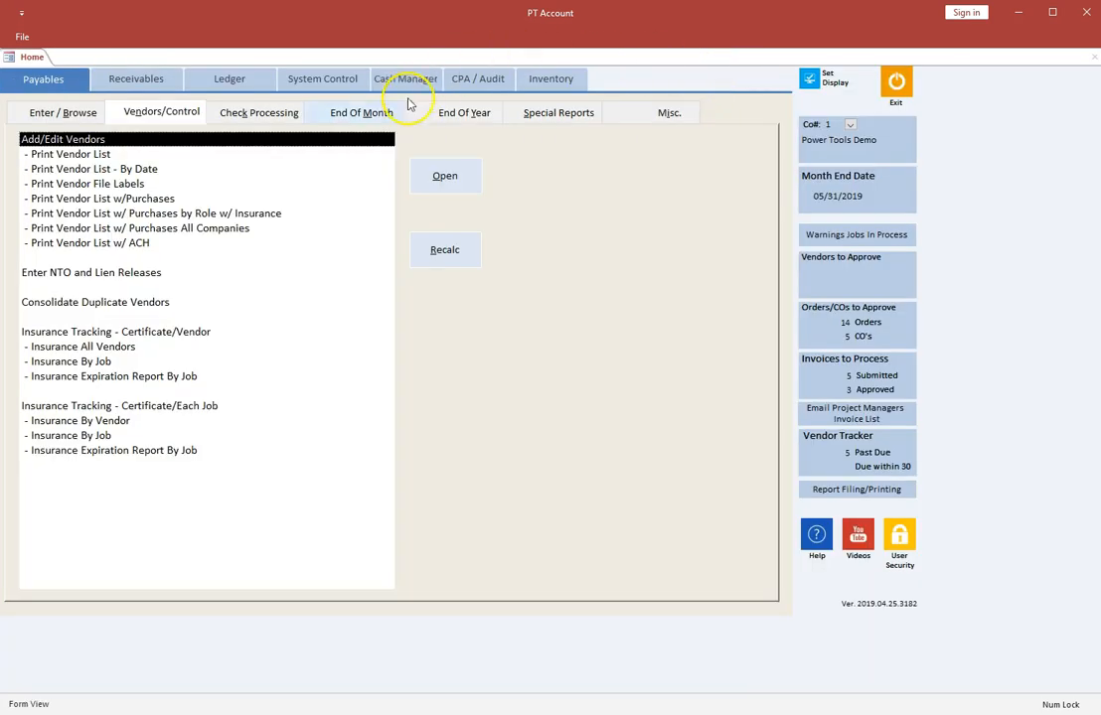
# Open the Select Invoices/Print Checks screen in payables check processing.
pyautogui.click(263, 118)
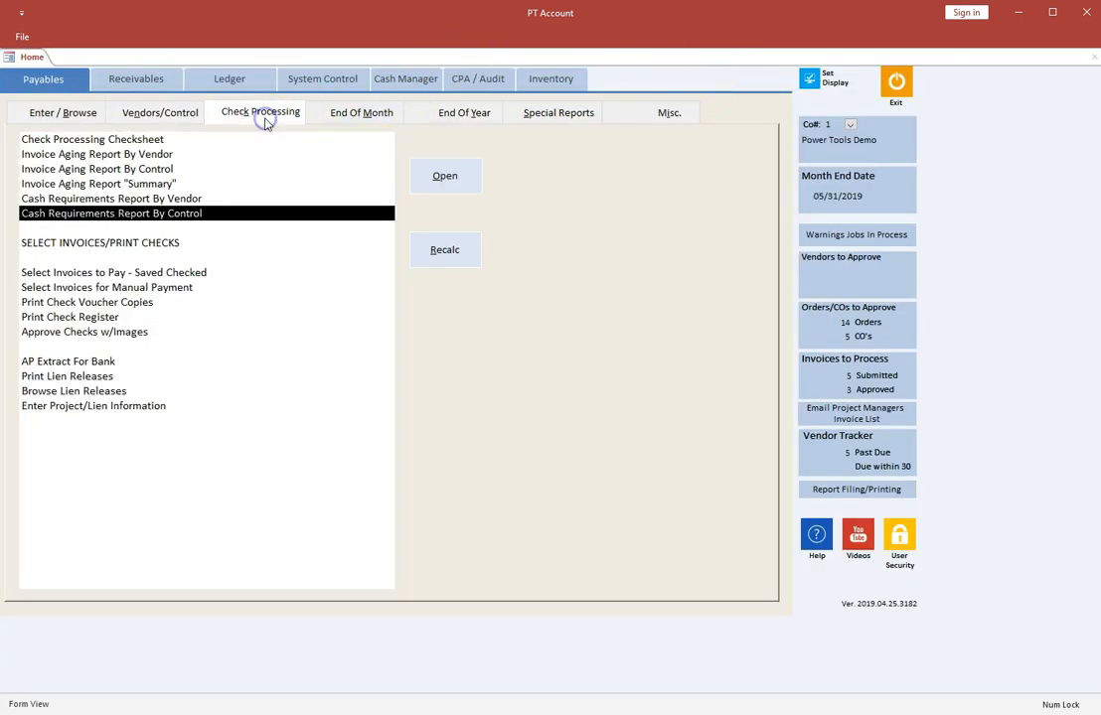
pyautogui.click(102, 244)
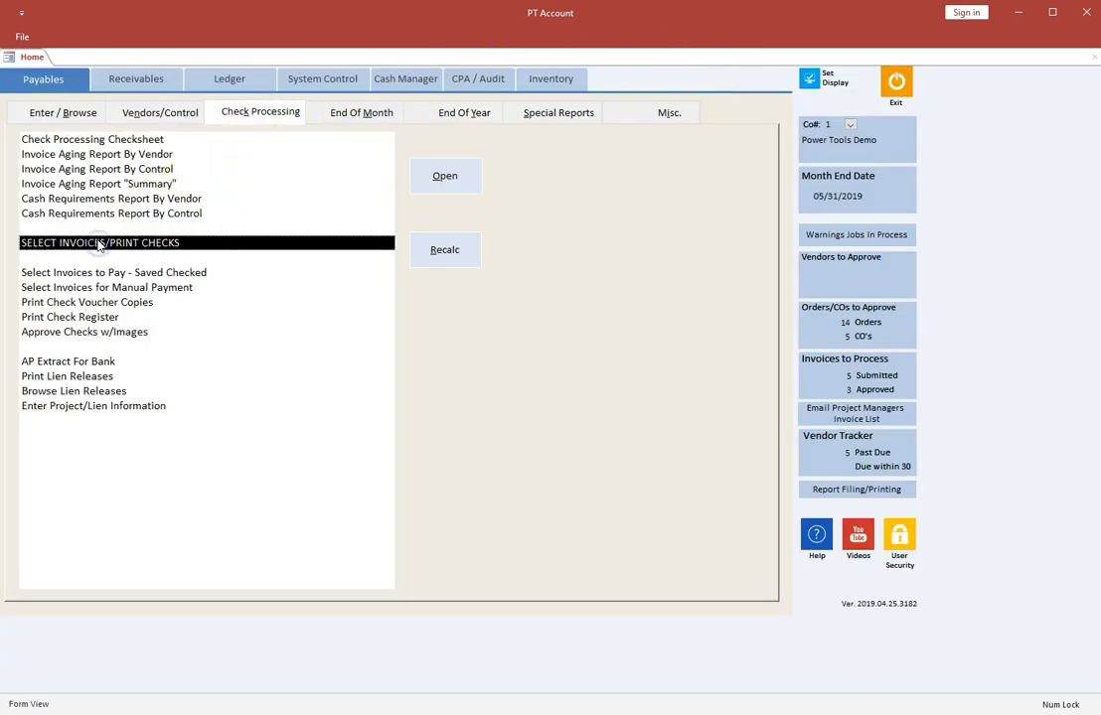
pyautogui.click(437, 176)
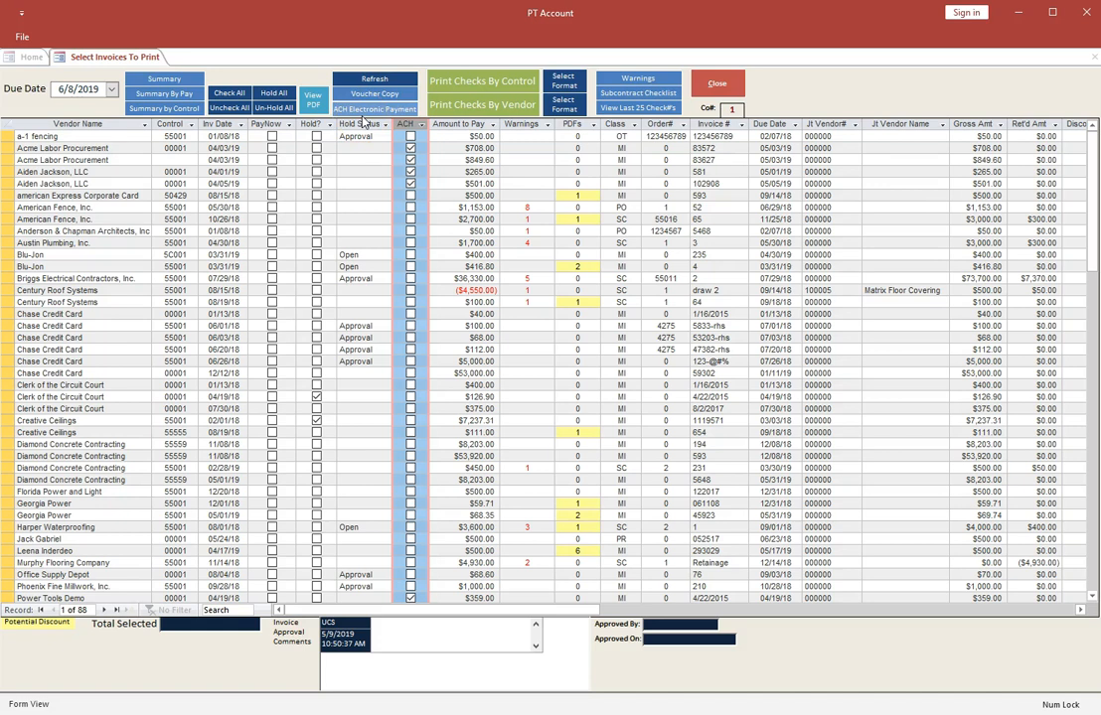
pyautogui.click(411, 162)
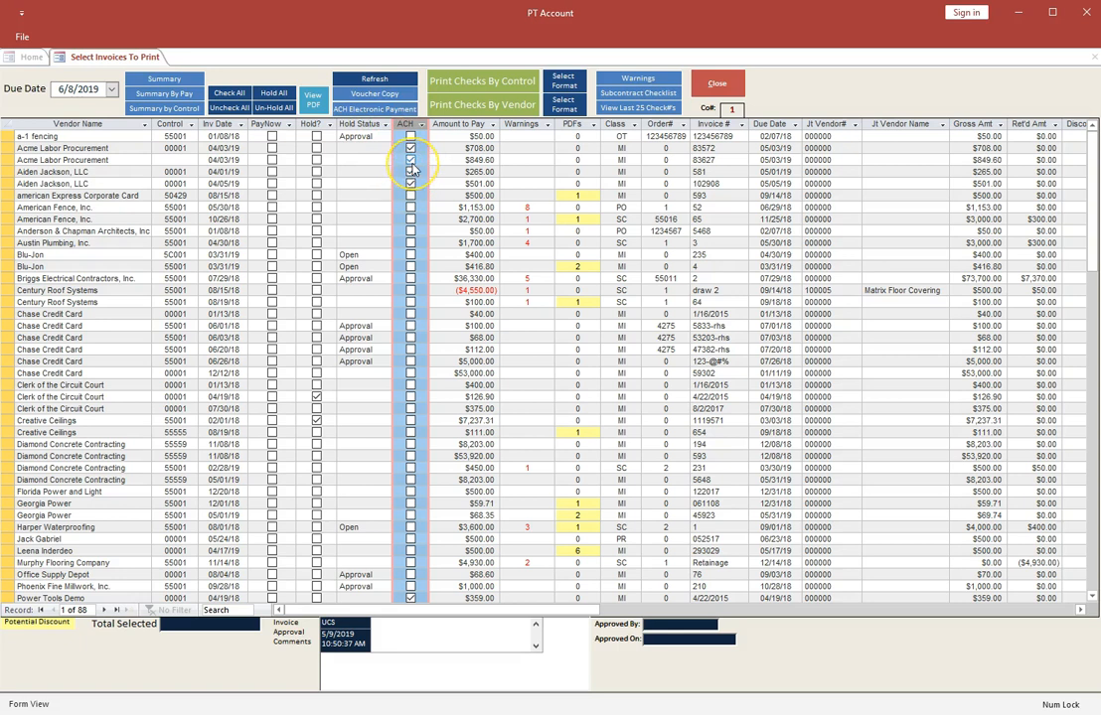
pyautogui.click(411, 149)
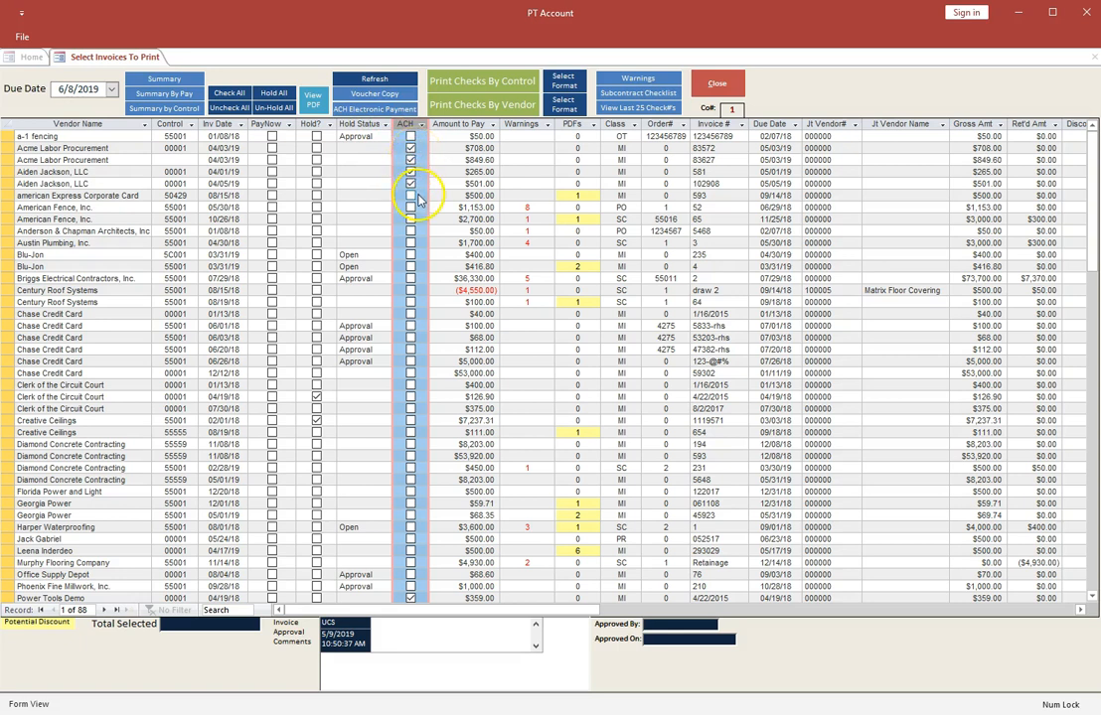
pyautogui.click(410, 147)
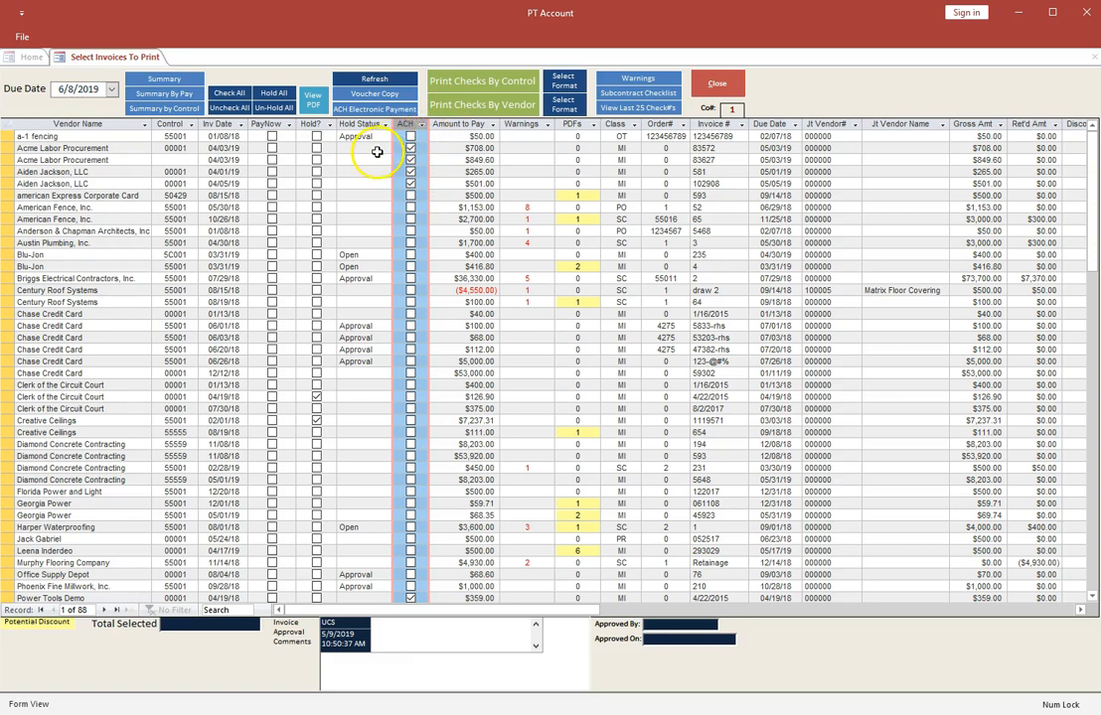
pyautogui.click(377, 149)
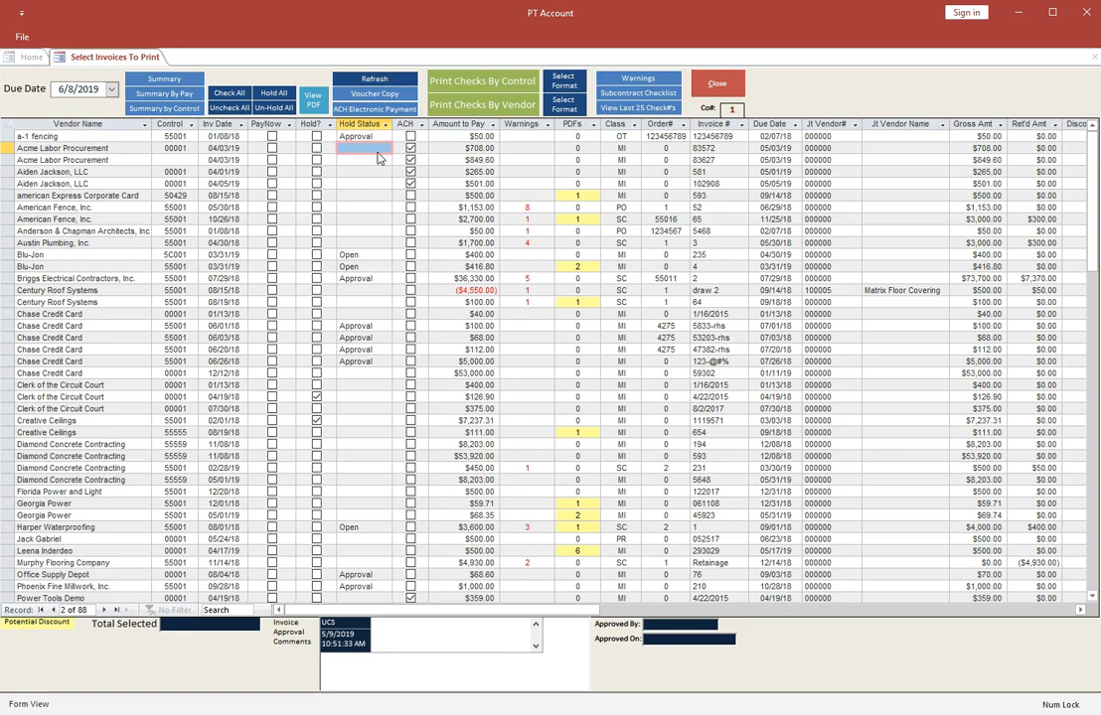
# Mark both Acme Labor Procurement invoices and Aiden Jackson, LLC invoice 581 as PayNow.
pyautogui.click(271, 148)
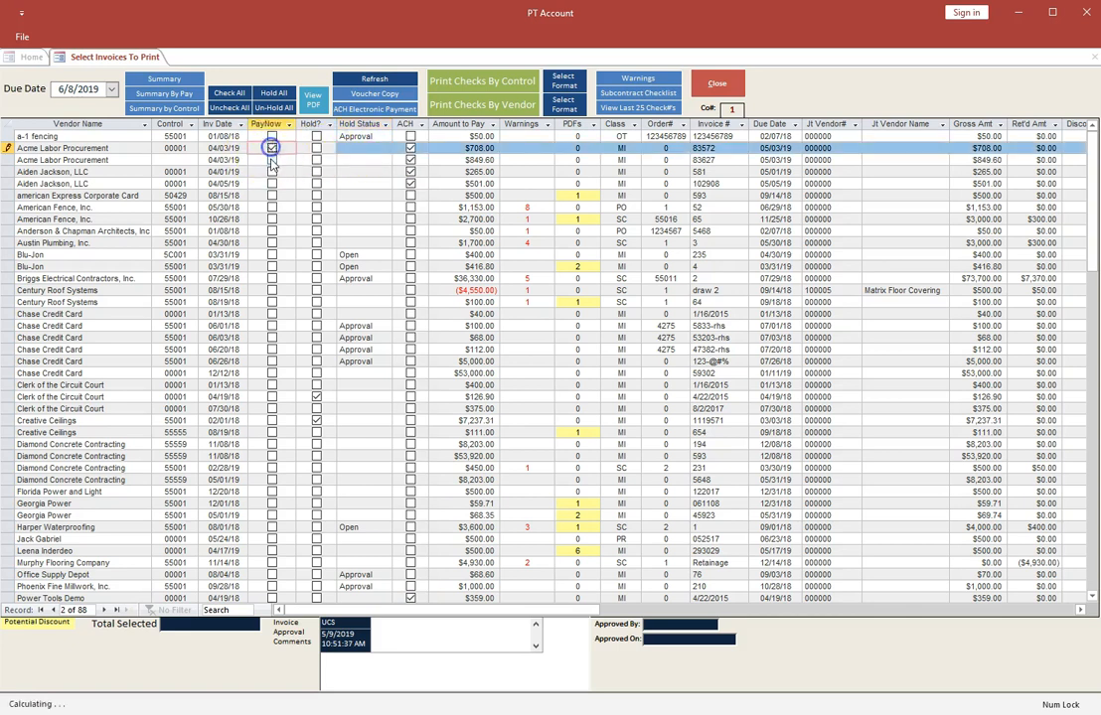
pyautogui.click(272, 159)
pyautogui.click(271, 171)
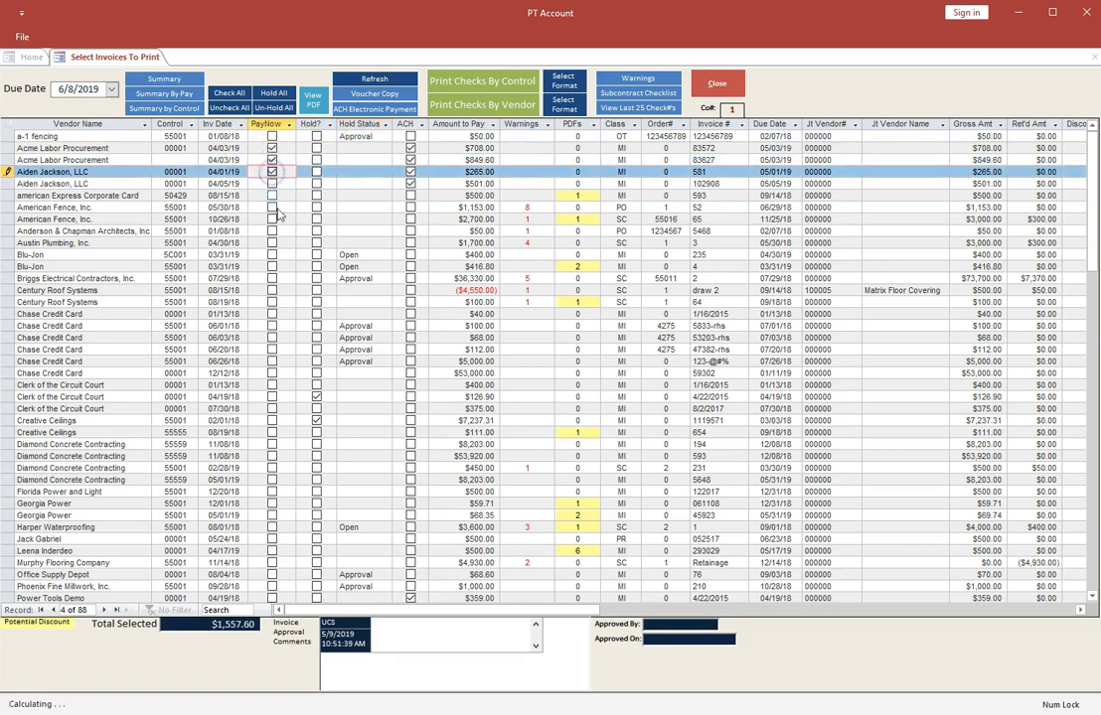
# Mark all four Power Tools Demo ACH invoices as PayNow.
pyautogui.scroll(-2, 279, 273)
pyautogui.scroll(-4, 281, 293)
pyautogui.click(273, 396)
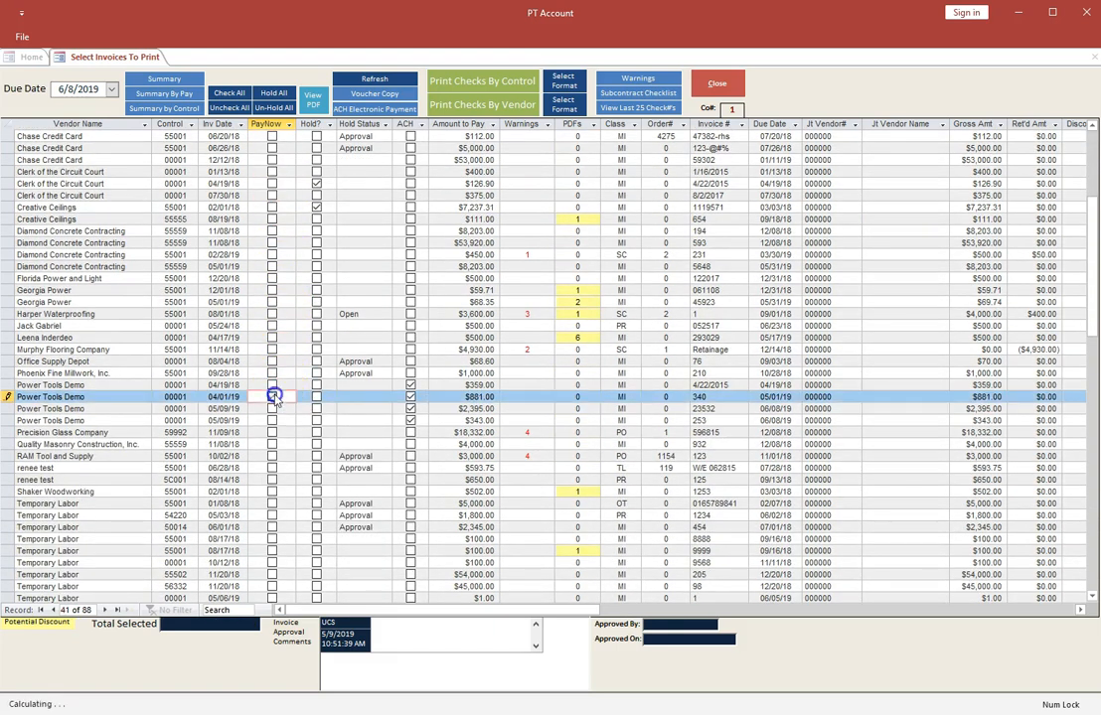
pyautogui.click(272, 408)
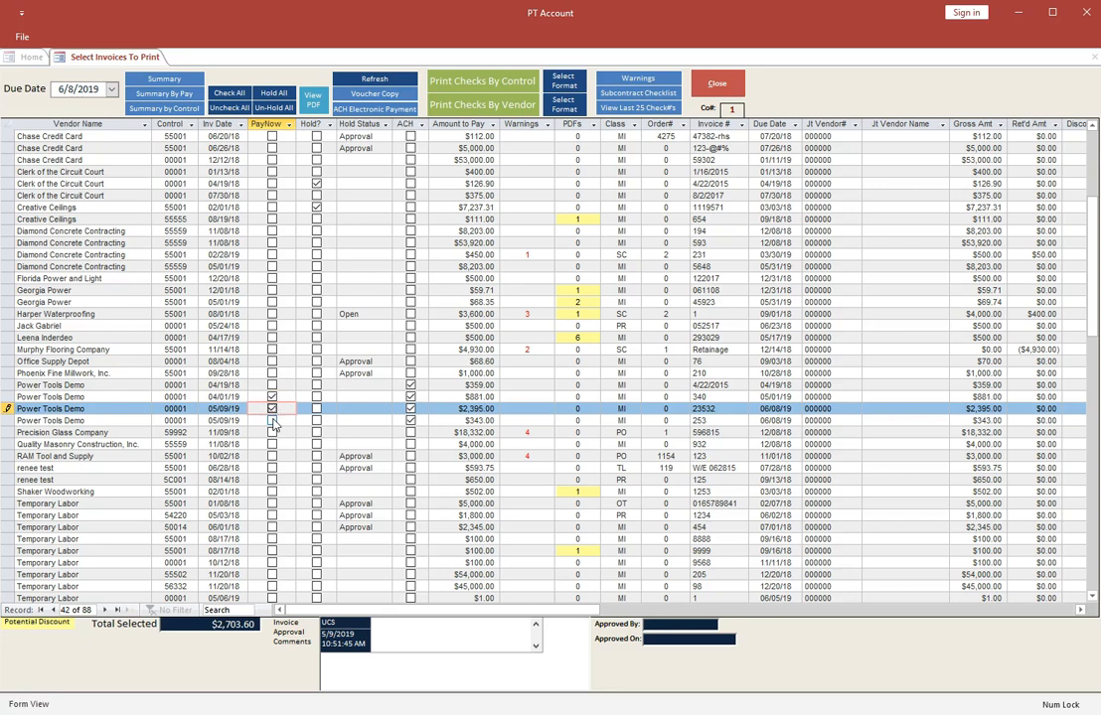
pyautogui.click(274, 421)
pyautogui.click(271, 385)
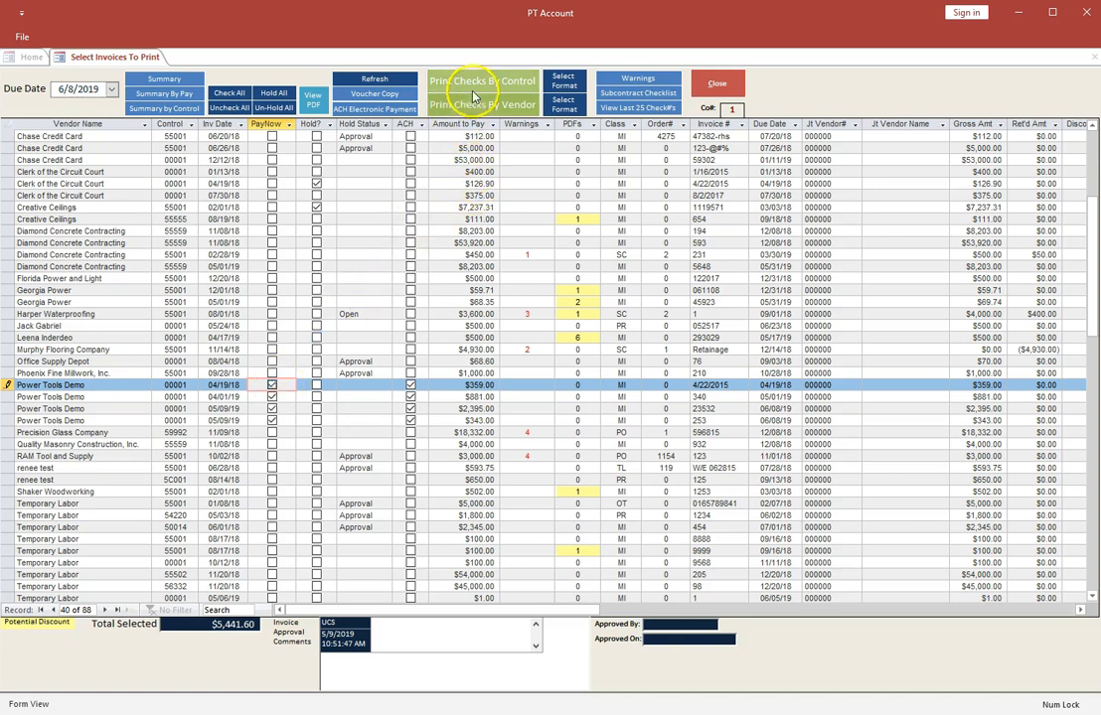
# Create an ACH electronic payment with voucher number 5855 and enlarge the ACH Vendor Pay Review report for checking.
pyautogui.click(370, 110)
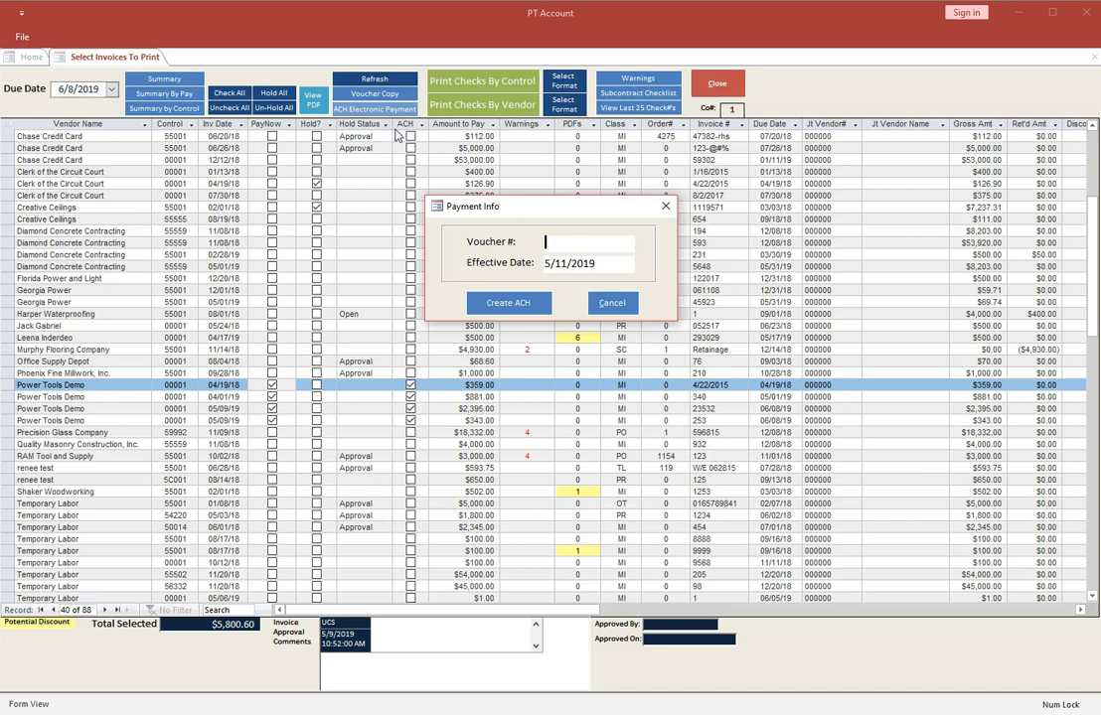
pyautogui.write('5855')
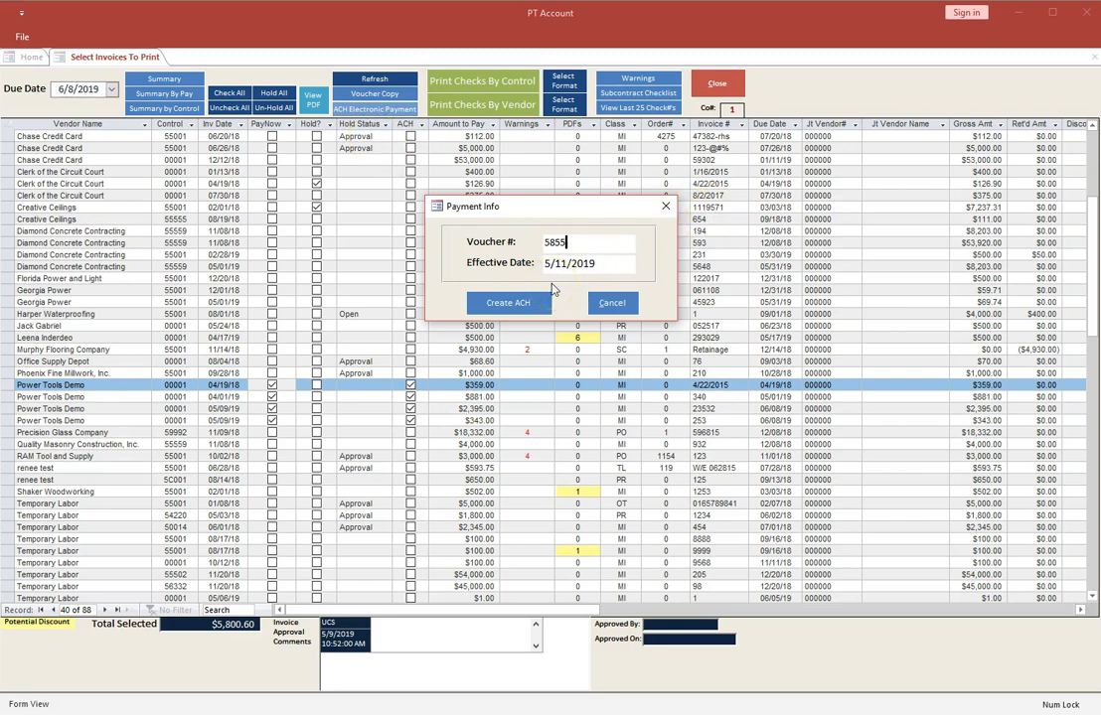
pyautogui.click(509, 306)
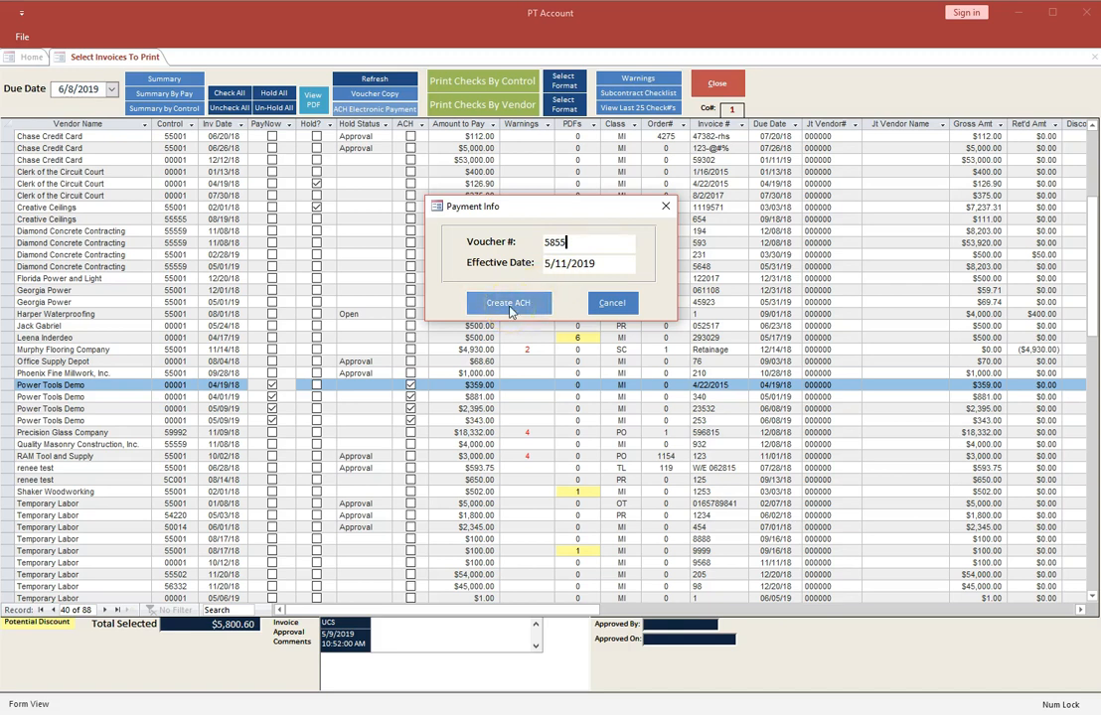
pyautogui.click(510, 308)
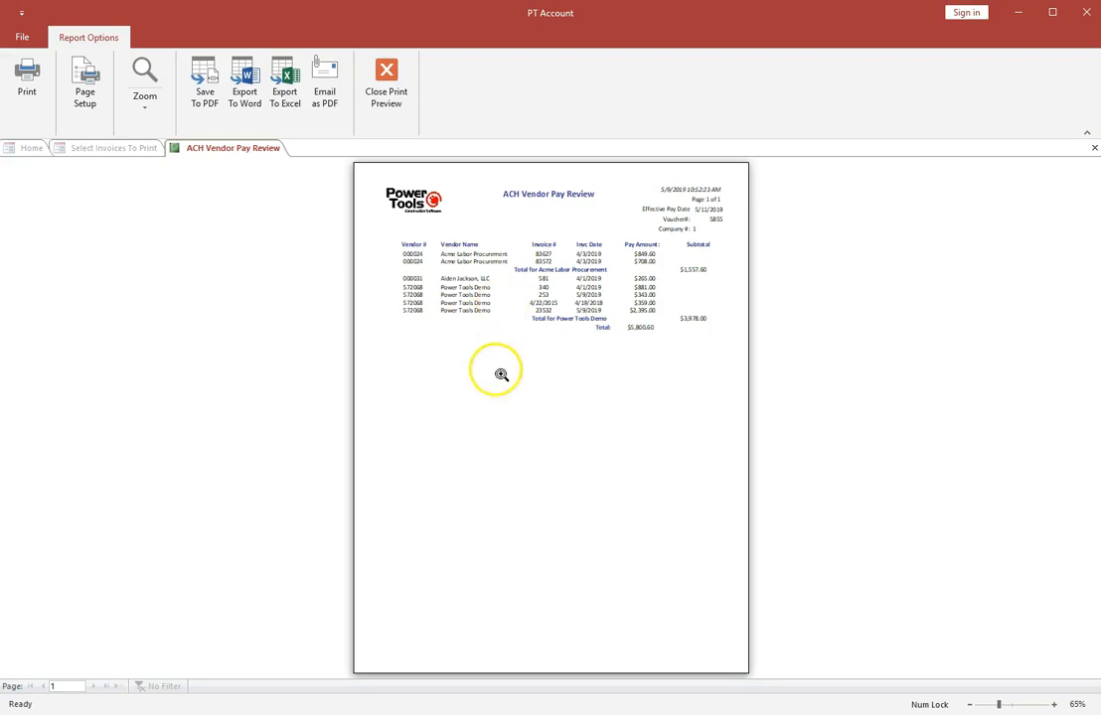
pyautogui.click(505, 356)
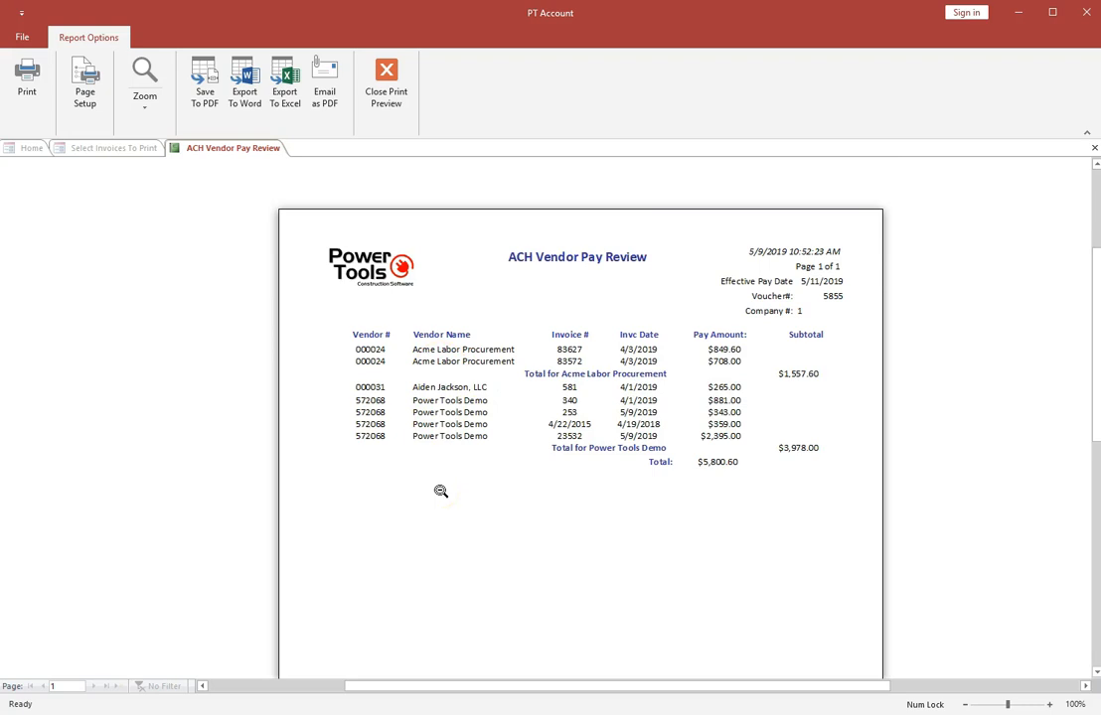
# Finish reviewing the payment report and confirm creating the ACH file and posting the payments to the invoices.
pyautogui.click(386, 77)
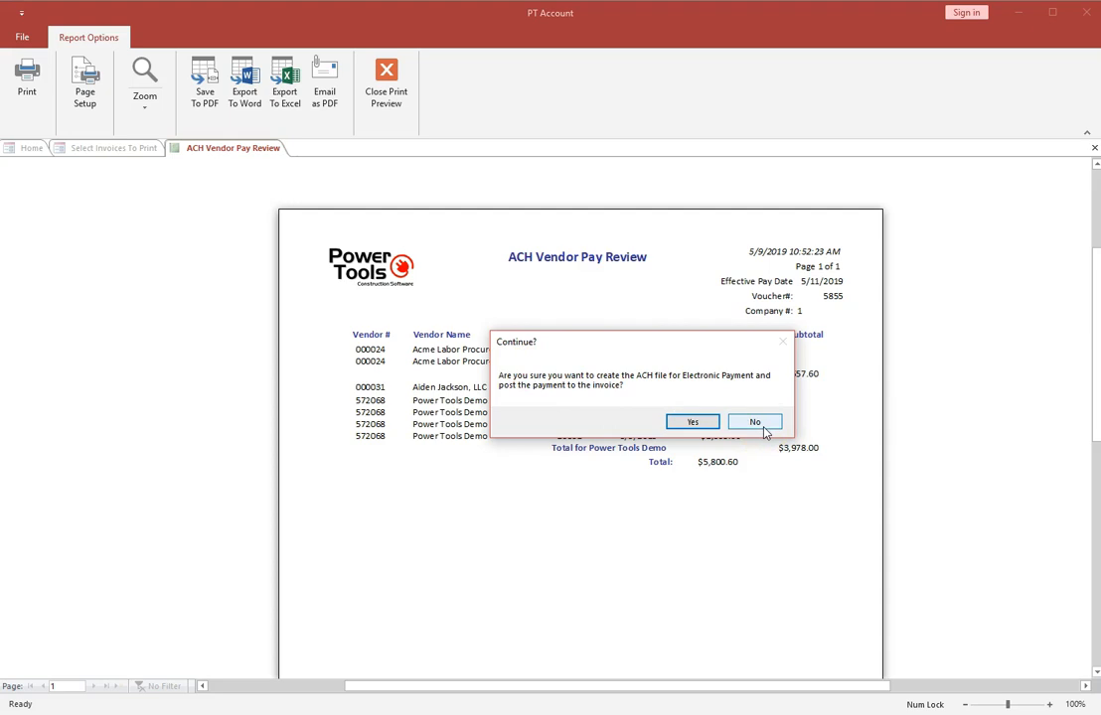
pyautogui.click(694, 421)
pyautogui.click(697, 424)
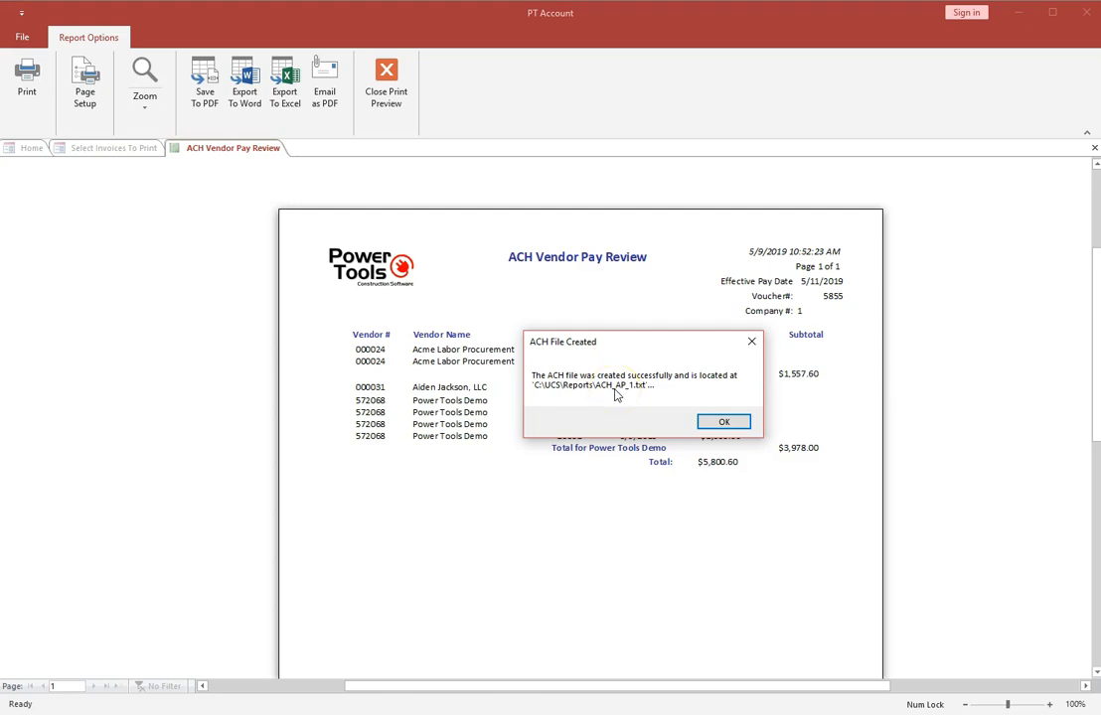
pyautogui.click(724, 421)
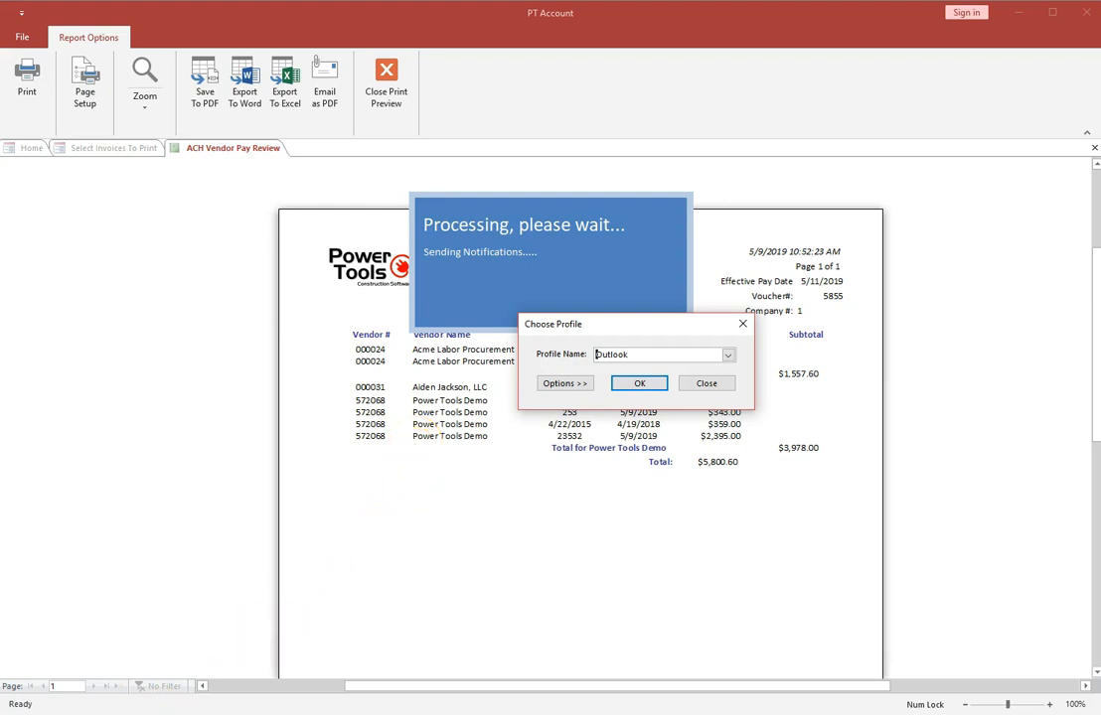
# Send the vendor notifications using the Outlook profile and check the Direct Pay Notification messages in the Outlook Drafts folder.
pyautogui.moveTo(90, 714)
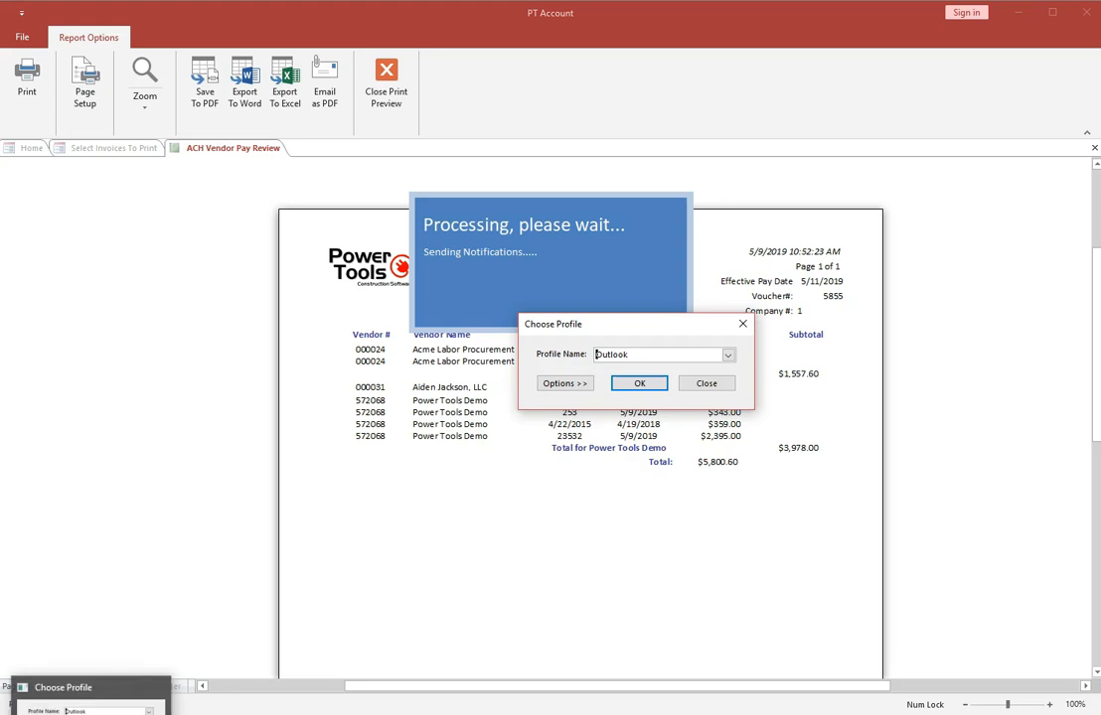
pyautogui.click(640, 385)
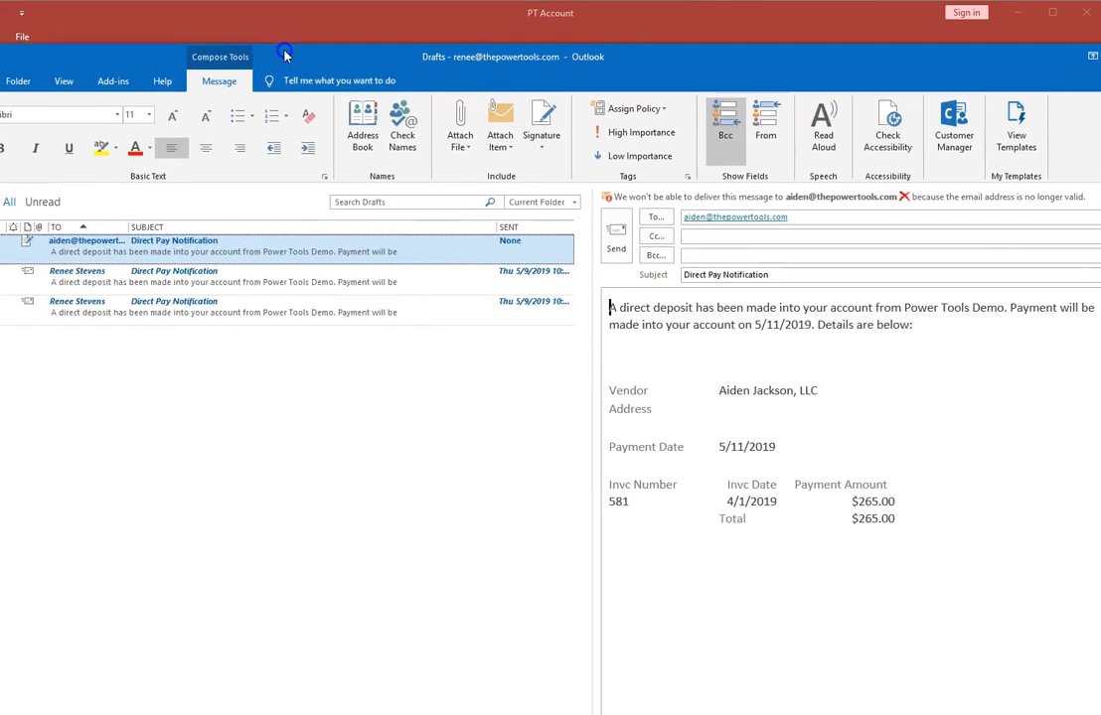
pyautogui.click(348, 80)
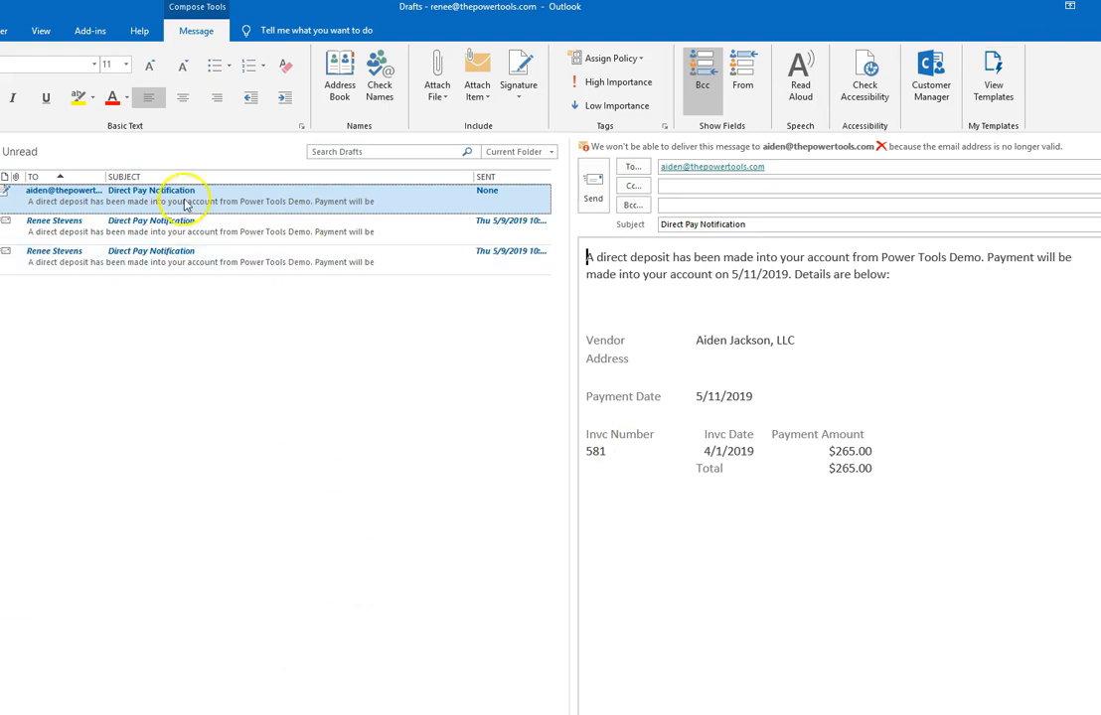
pyautogui.click(156, 228)
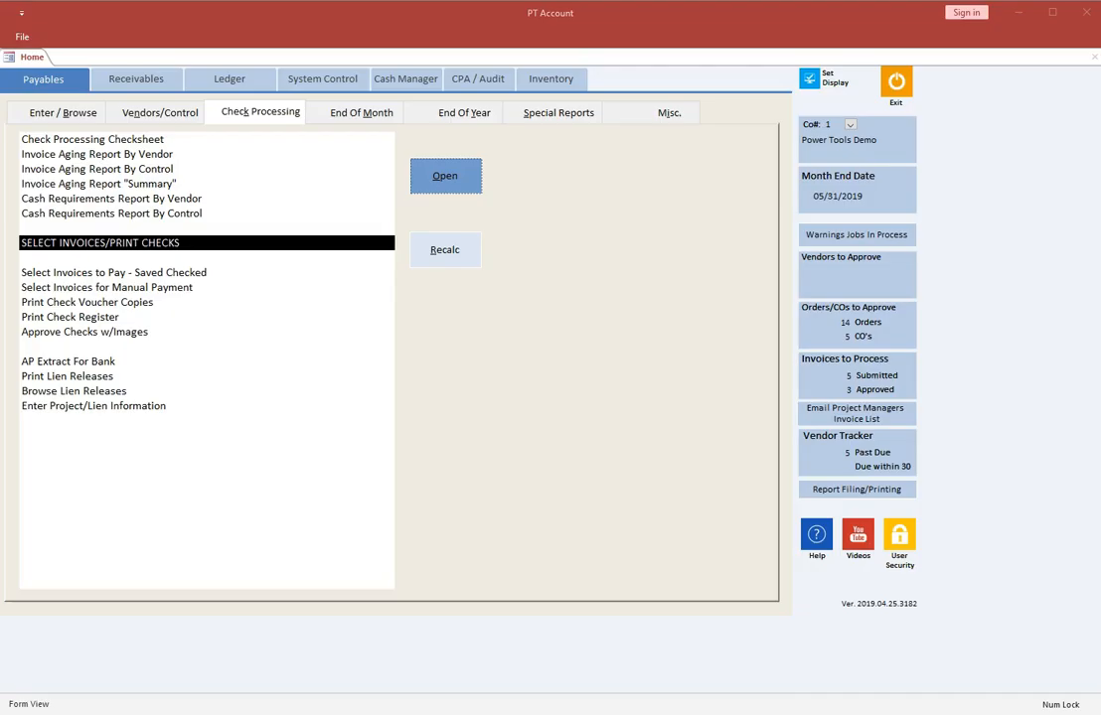
# Open the payables invoice browser by vendor and select the first listed invoice to look up its payment.
pyautogui.click(41, 114)
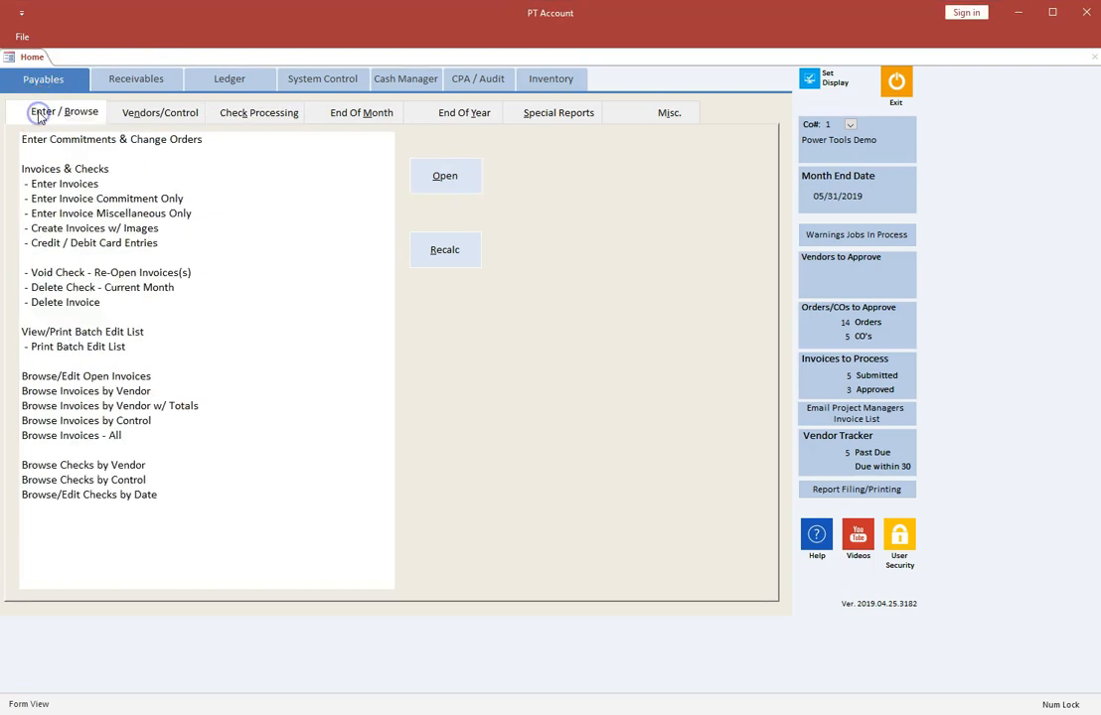
pyautogui.doubleClick(59, 391)
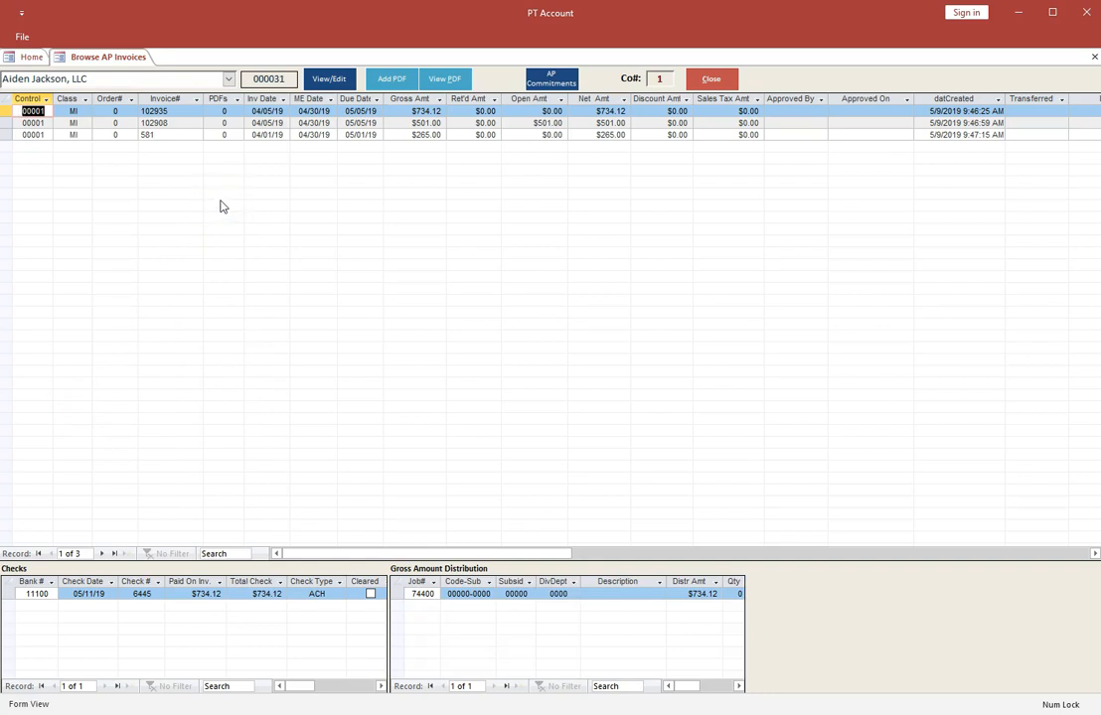
pyautogui.click(177, 111)
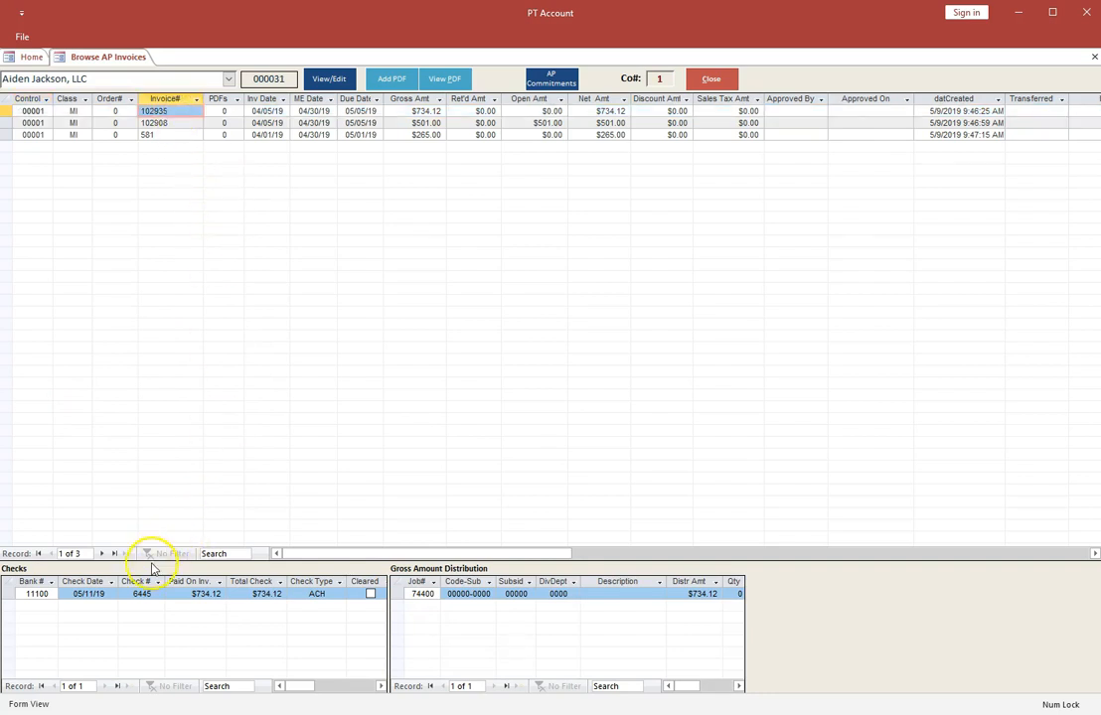
# Check the selected invoice's payment record for check date, check number and check type, and close the invoice browser.
pyautogui.click(74, 595)
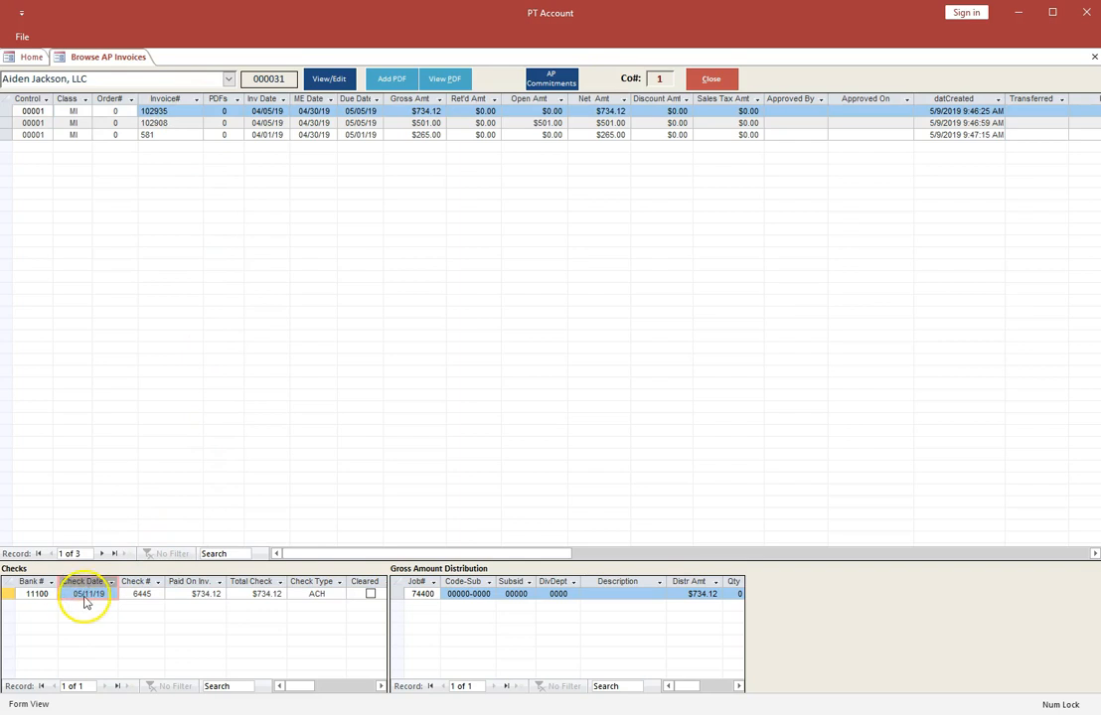
pyautogui.click(138, 593)
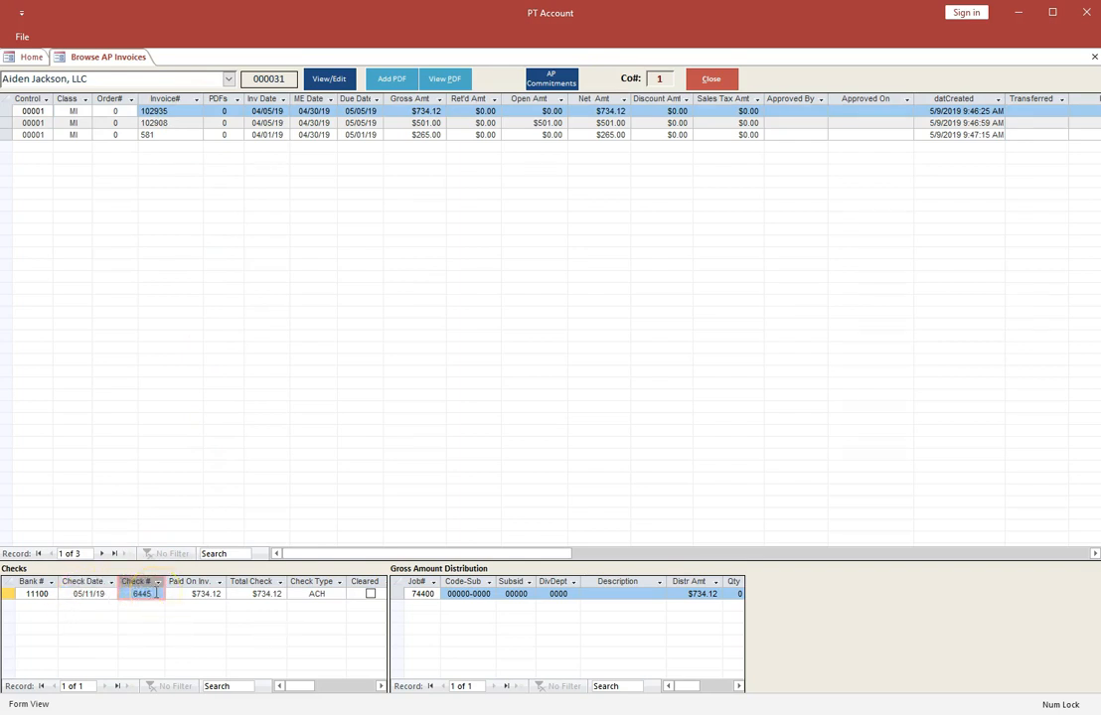
pyautogui.doubleClick(334, 593)
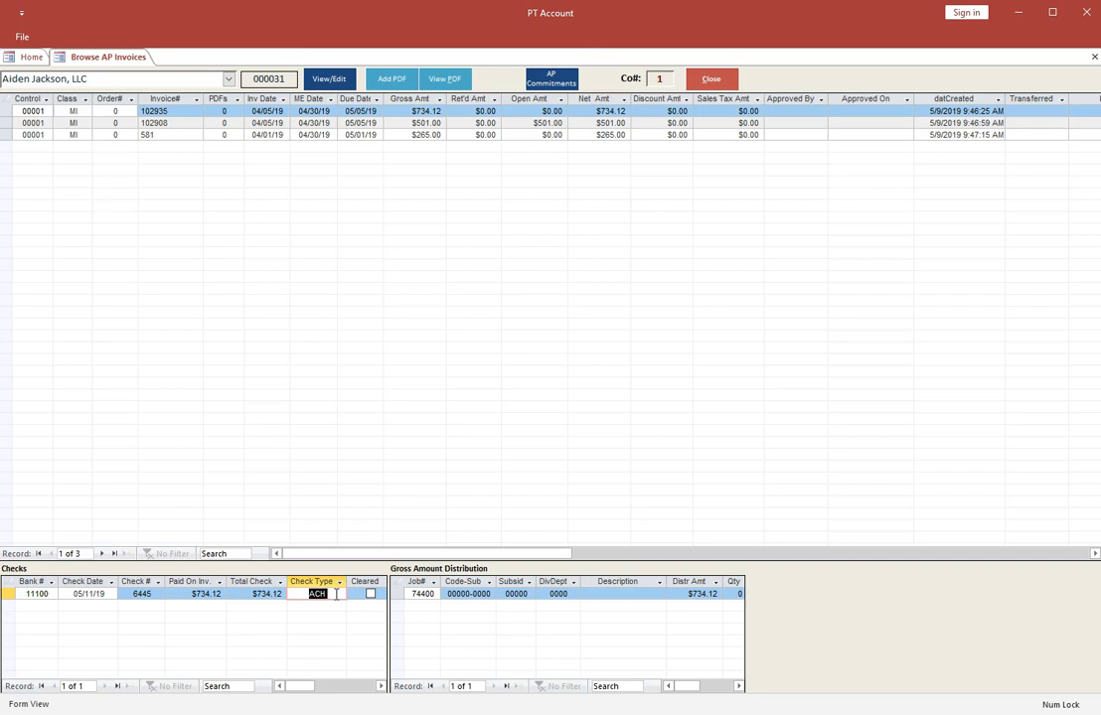
pyautogui.click(319, 559)
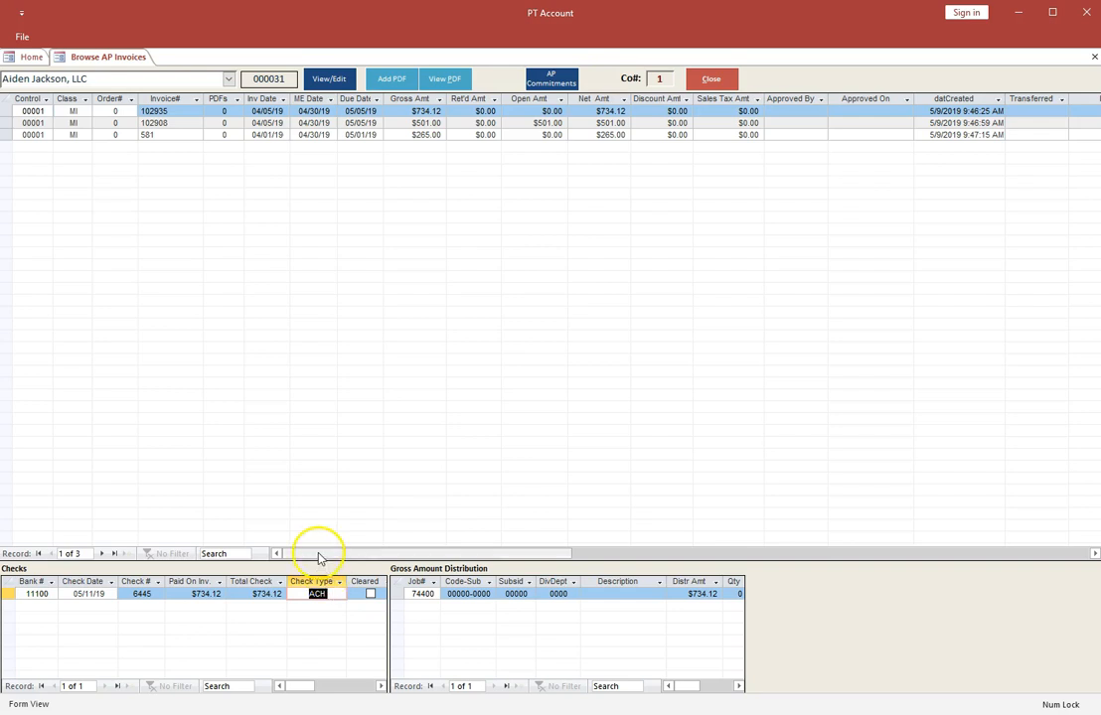
pyautogui.click(711, 79)
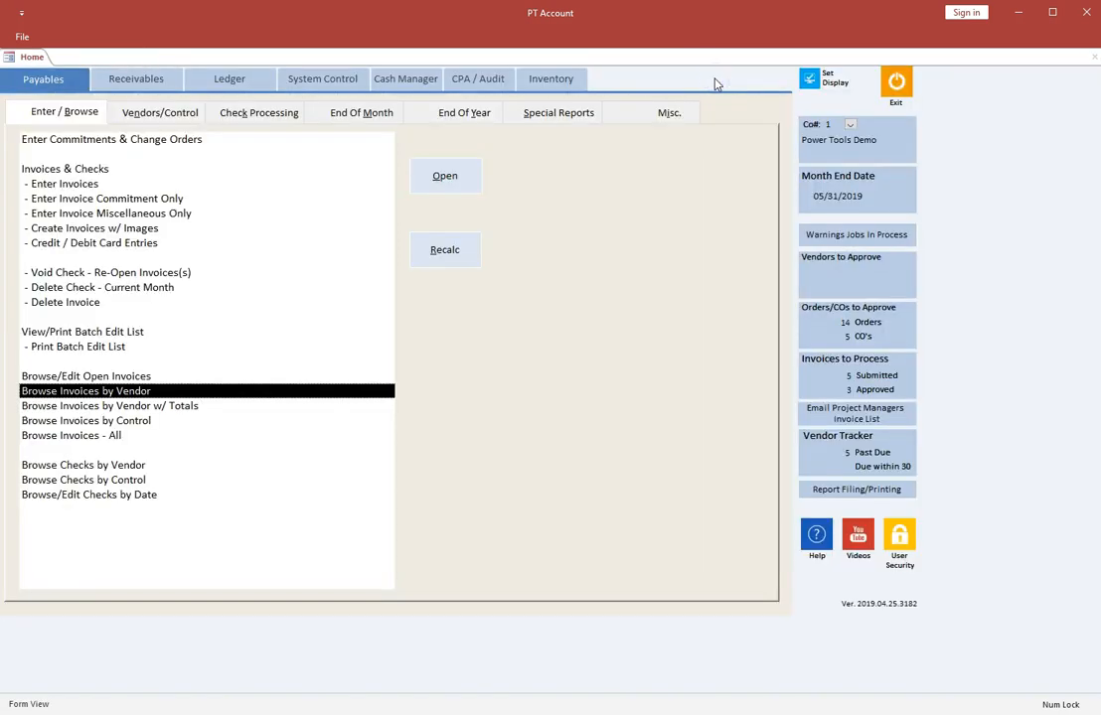